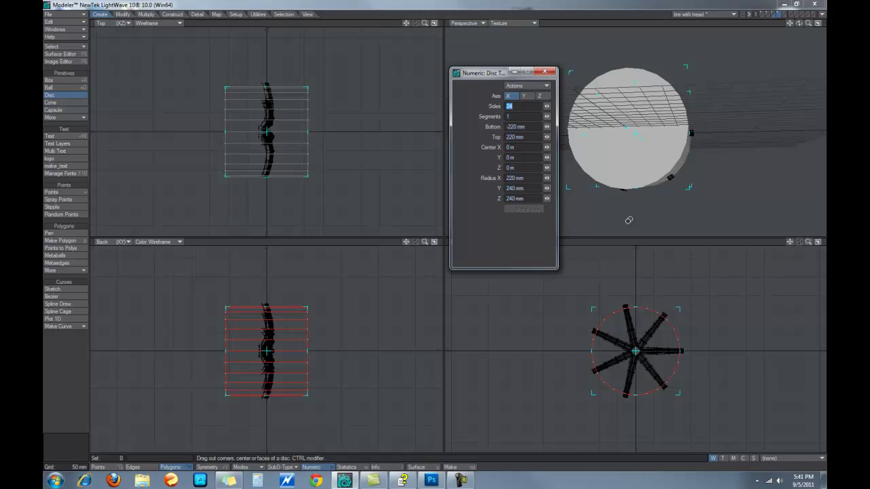
Reshape the disc's cross-section into a circle, setting its Y and Z radii to 220 mm.
left_click_drag(678, 307, 663, 326)
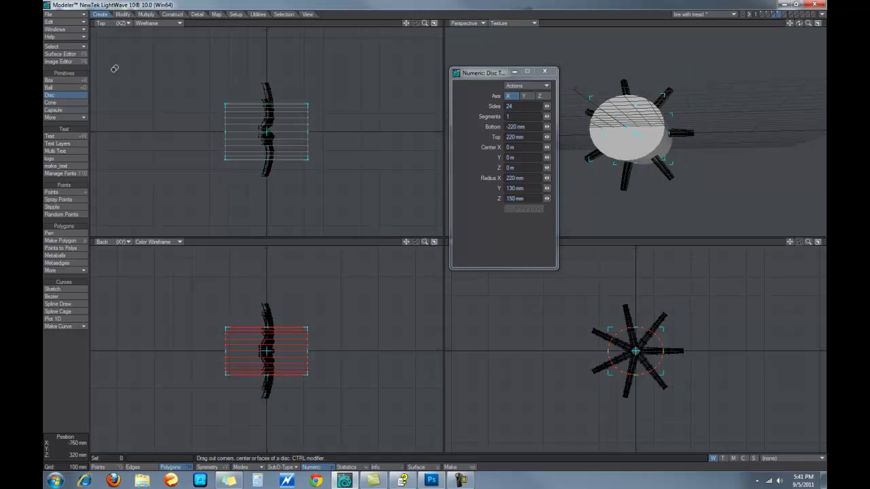
left_click(64, 24)
left_click(64, 24)
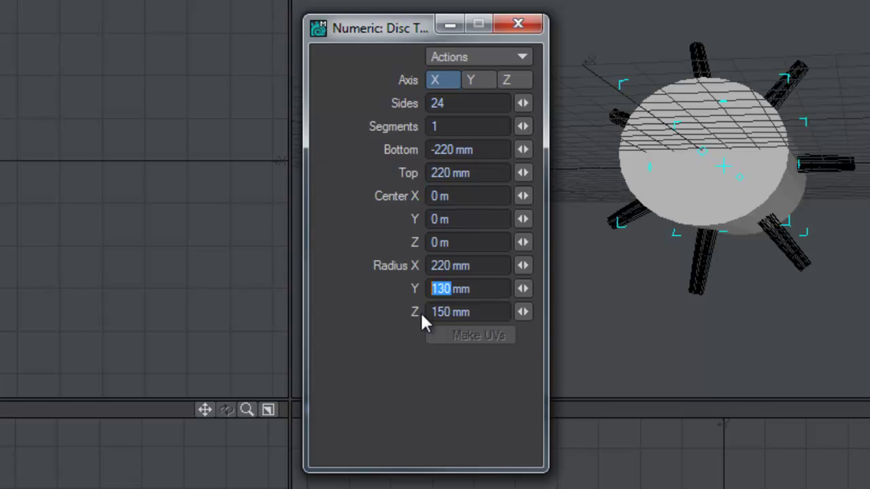
type("220")
key("Return")
left_click_drag(439, 312, 427, 312)
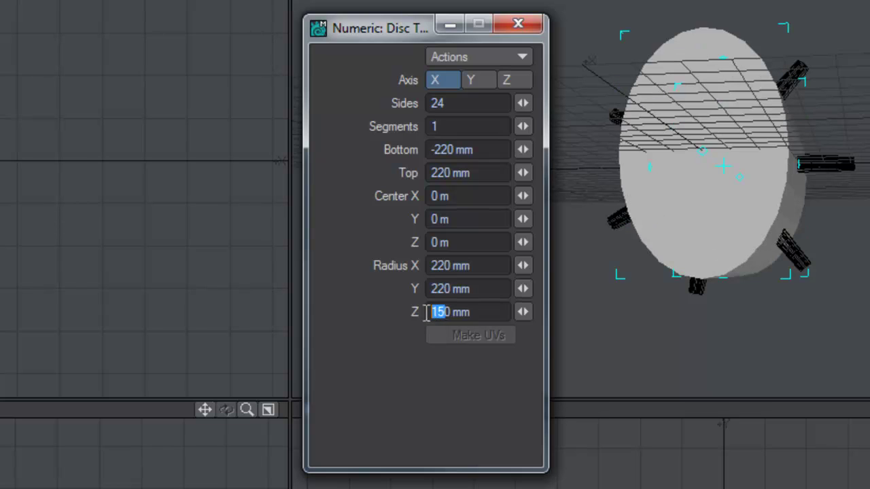
type("22")
key("Return")
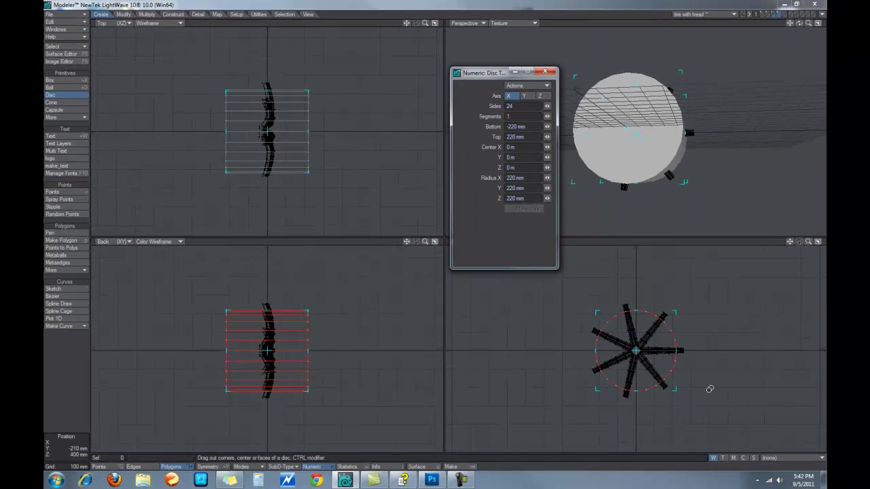
Shrink the disc to a radius of about 48 mm and move it into the spokes' hub at about X 10 mm.
left_click_drag(677, 312, 645, 339)
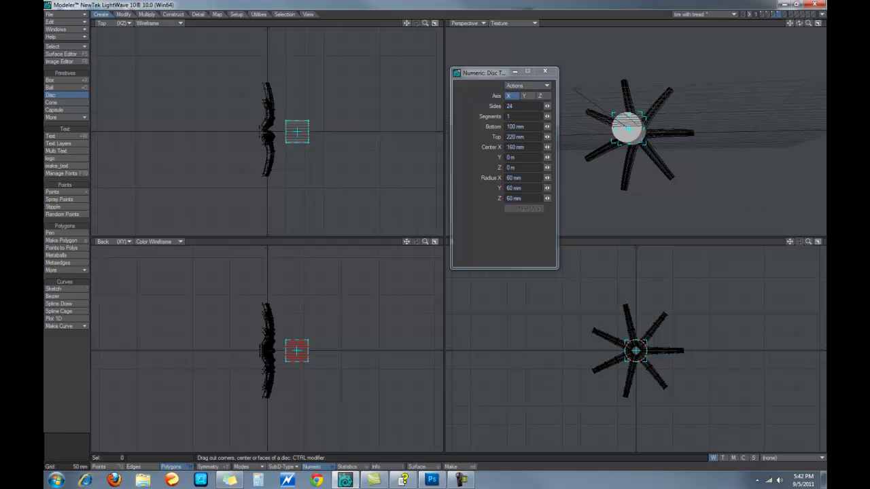
left_click_drag(808, 242, 744, 272)
left_click_drag(705, 292, 691, 305)
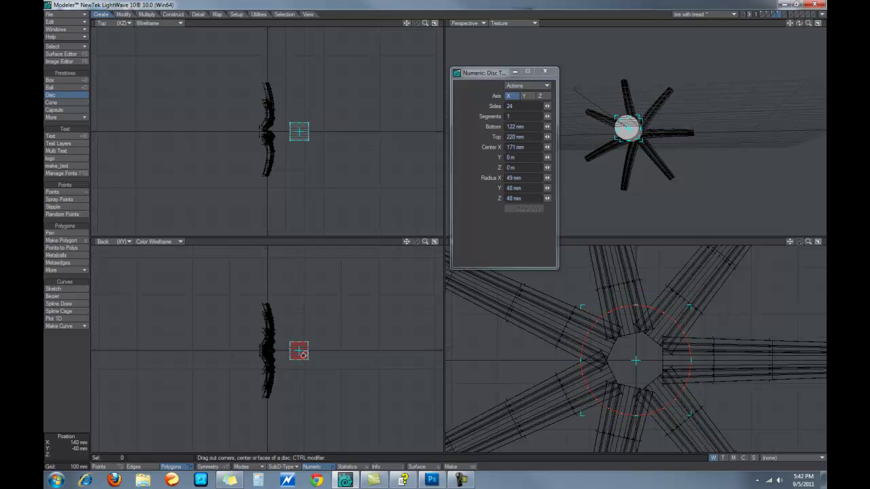
left_click_drag(300, 351, 269, 350)
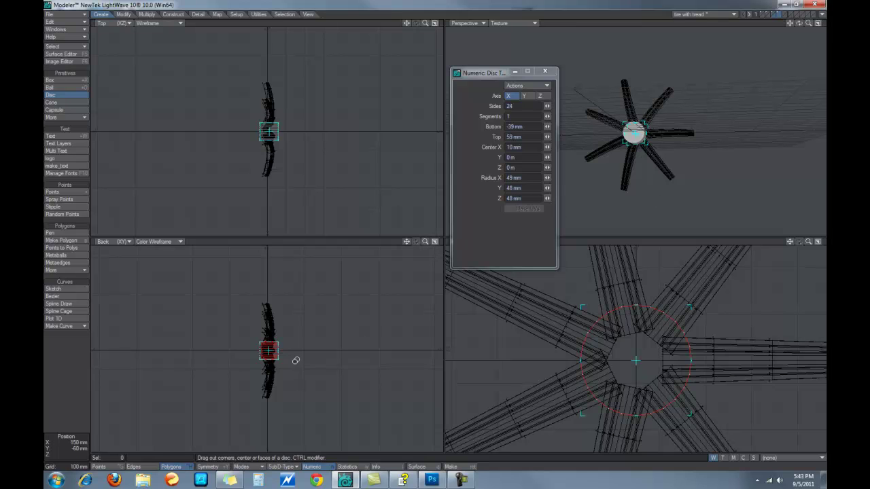
Shorten the disc from both ends in the back view to fit the spokes' depth, and finish creating it.
left_click(435, 242)
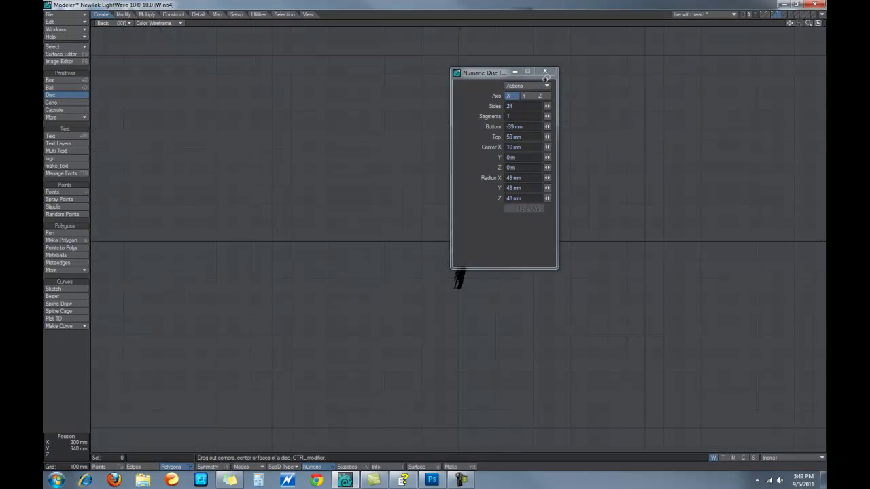
left_click(545, 72)
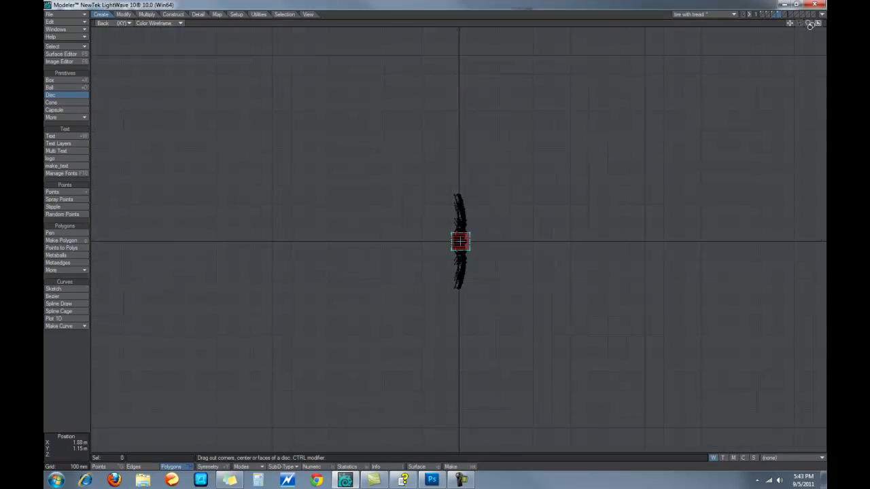
left_click_drag(809, 25, 817, 30)
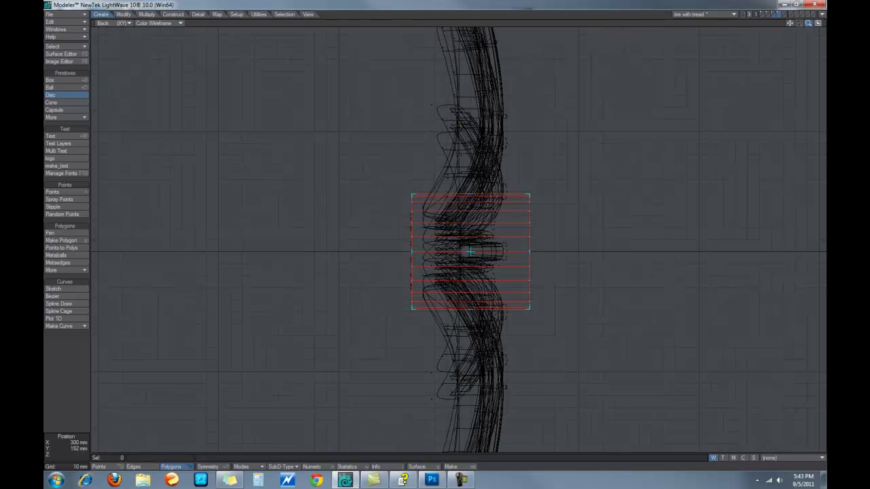
left_click(818, 23)
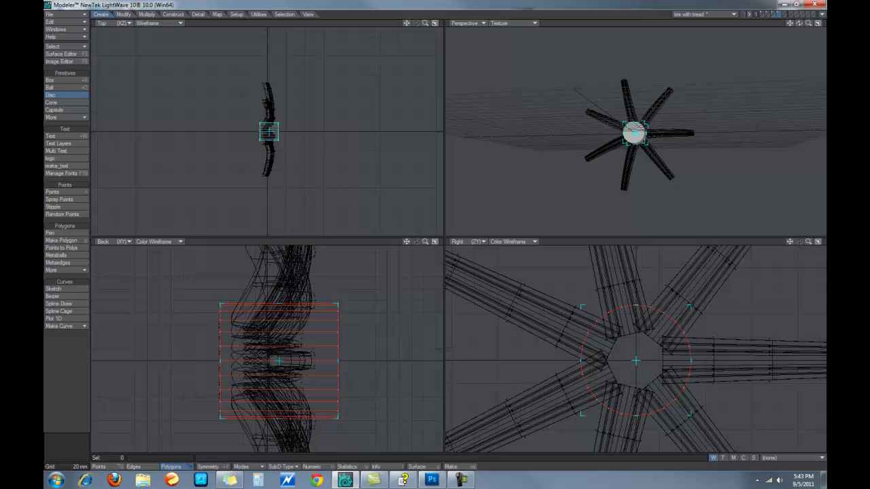
left_click(435, 242)
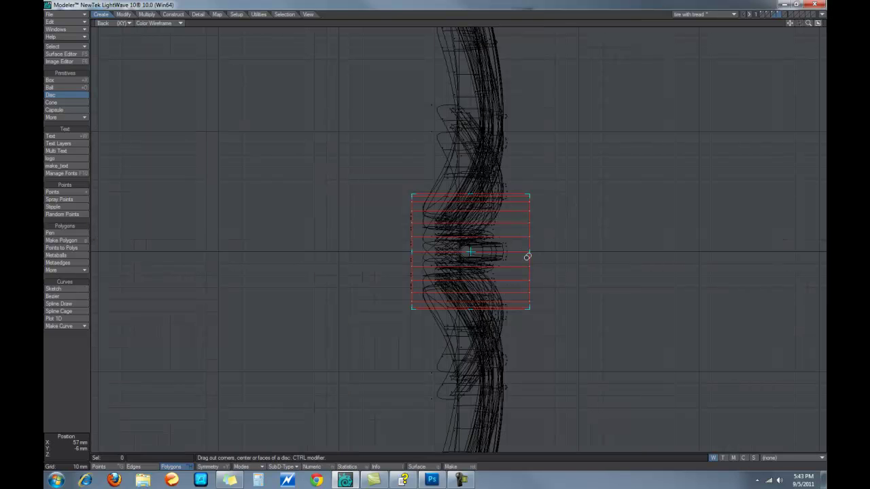
left_click_drag(411, 253, 421, 256)
left_click_drag(530, 252, 513, 253)
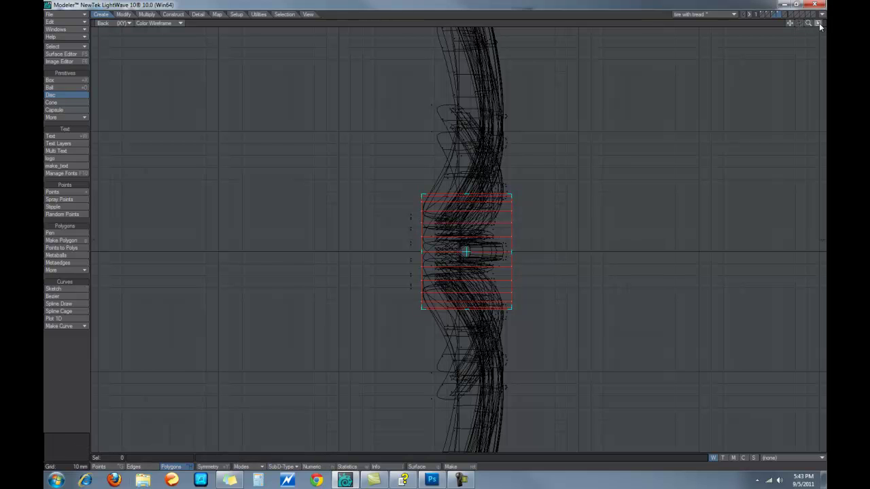
left_click(819, 24)
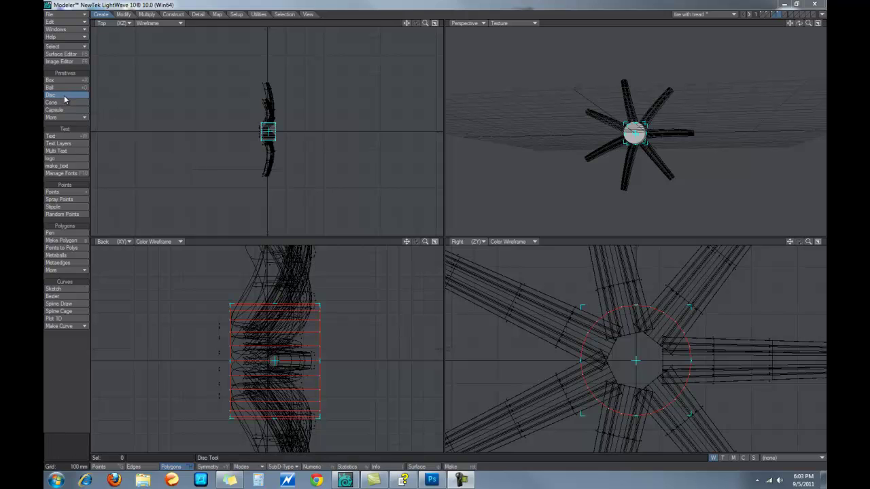
left_click(64, 95)
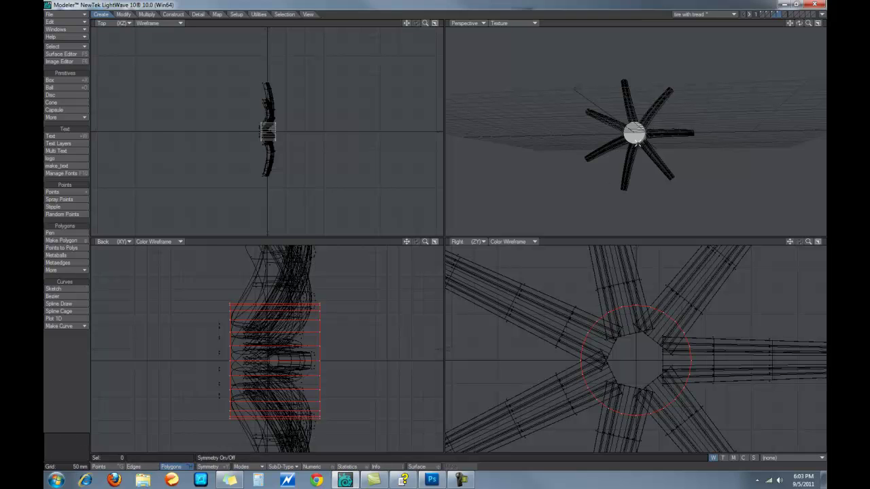
Bevel the disc's front face repeatedly to form a narrow groove and a tapering domed cap, and deselect the face.
left_click(633, 132)
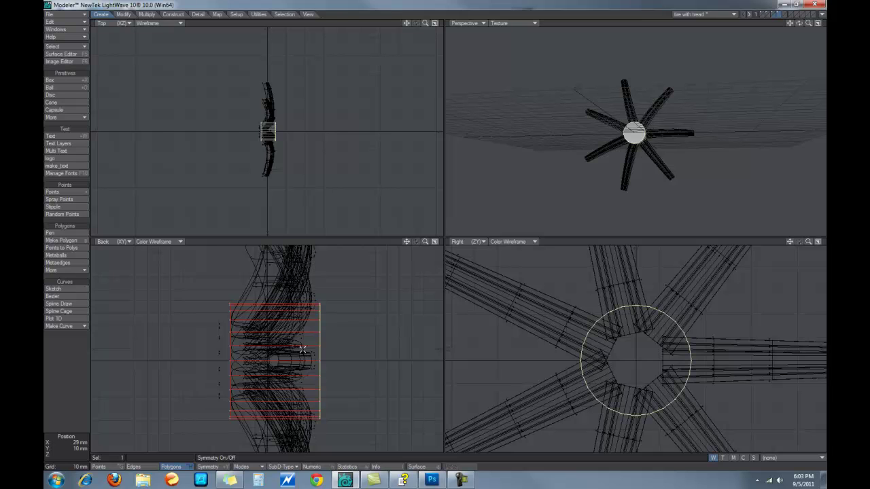
key("b")
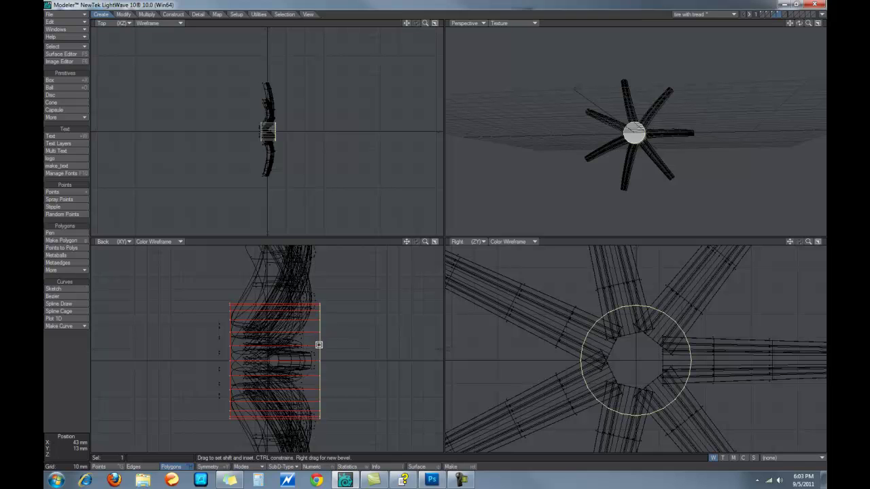
left_click_drag(326, 336, 317, 353)
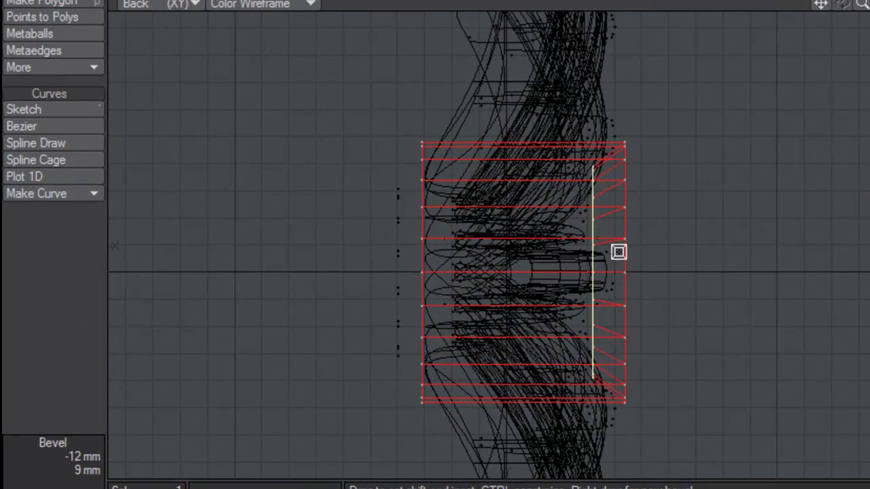
left_click_drag(619, 253, 598, 178)
left_click_drag(656, 213, 632, 207)
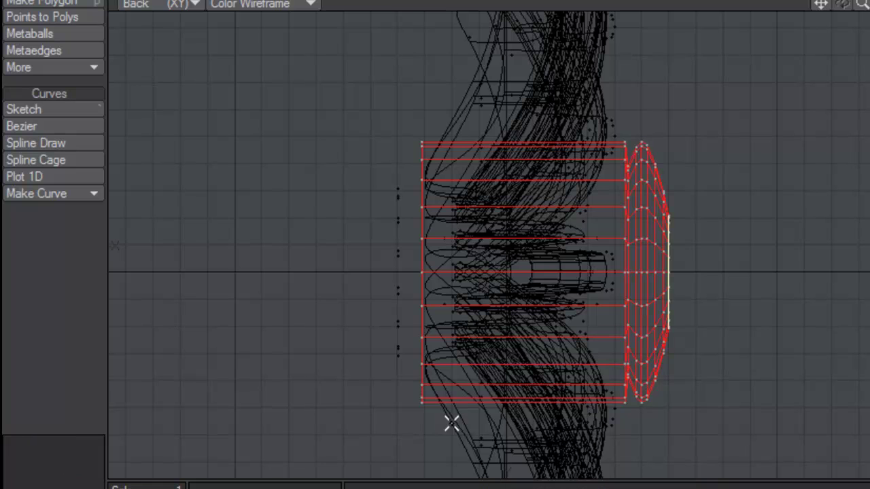
left_click(54, 287)
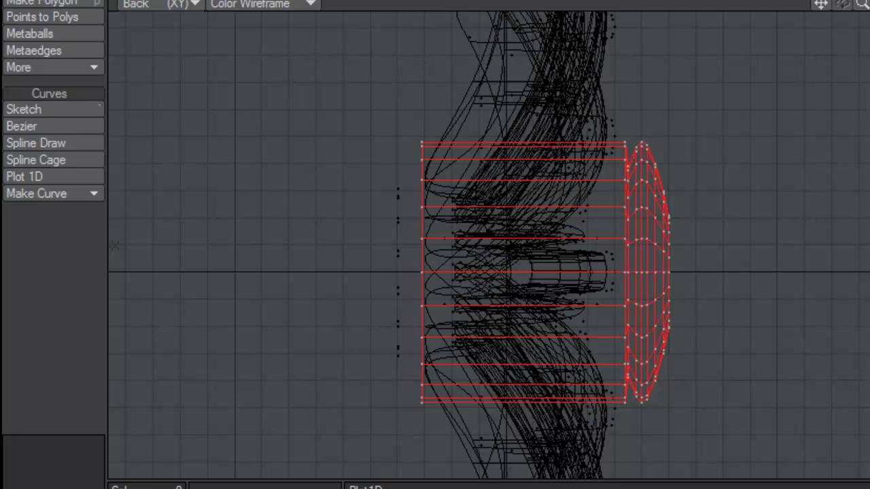
Preview the hub disc as a subdivision surface in the enlarged back view, and return it to plain polygons.
key("Tab")
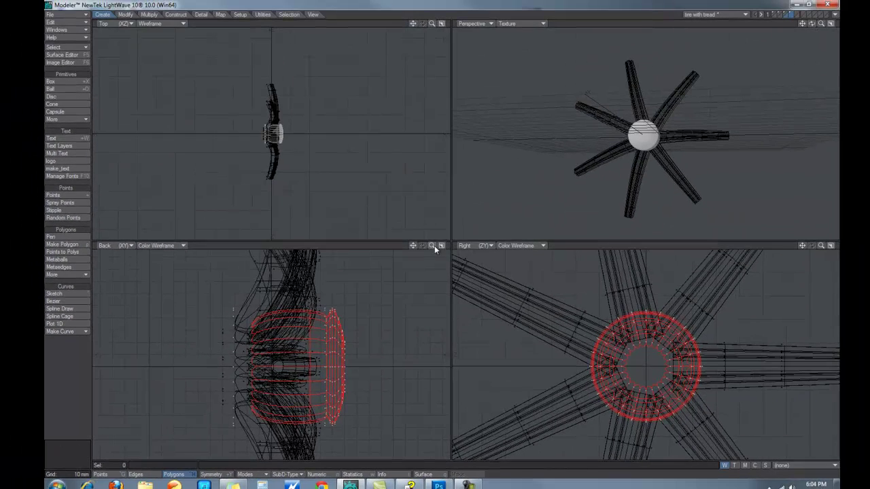
left_click_drag(432, 247, 438, 249)
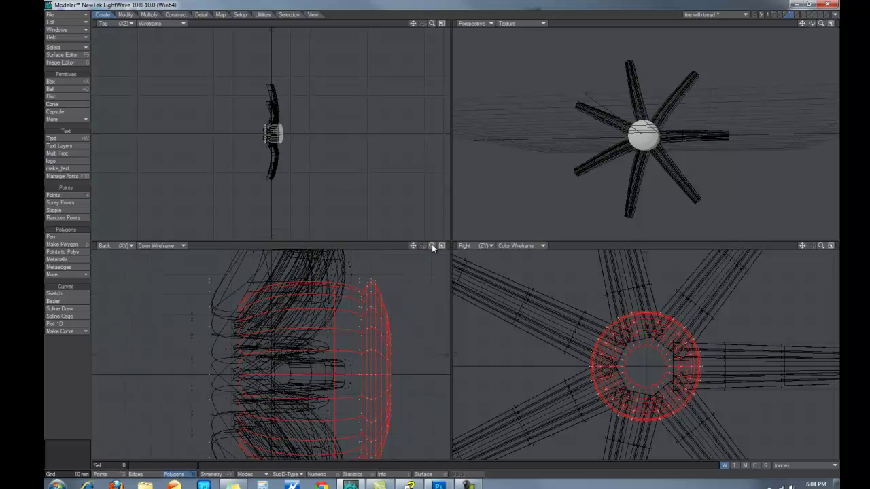
left_click(442, 245)
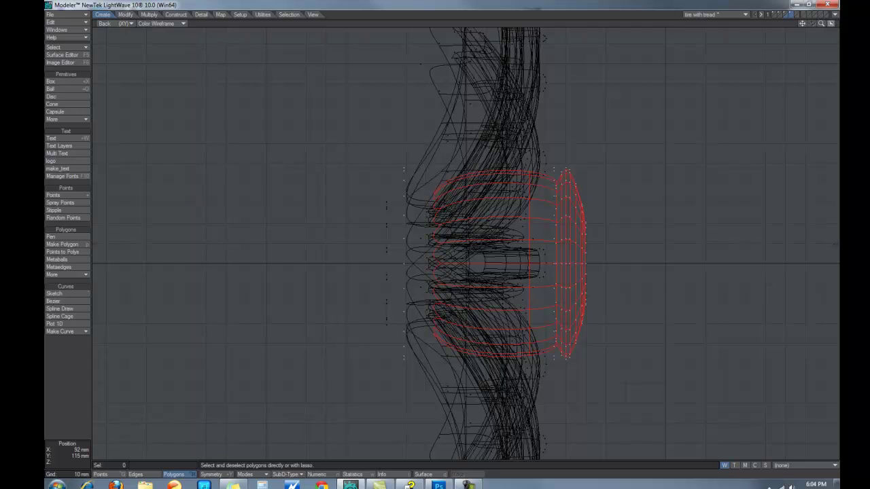
left_click_drag(820, 24, 796, 29)
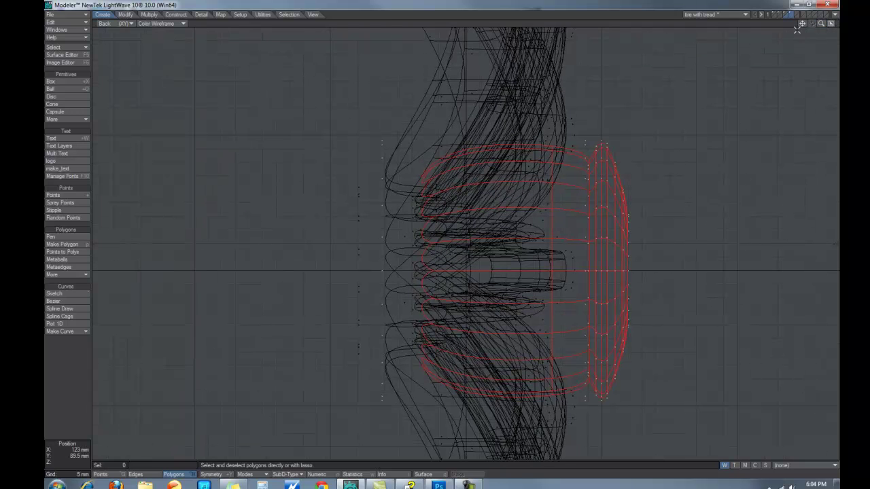
key("Tab")
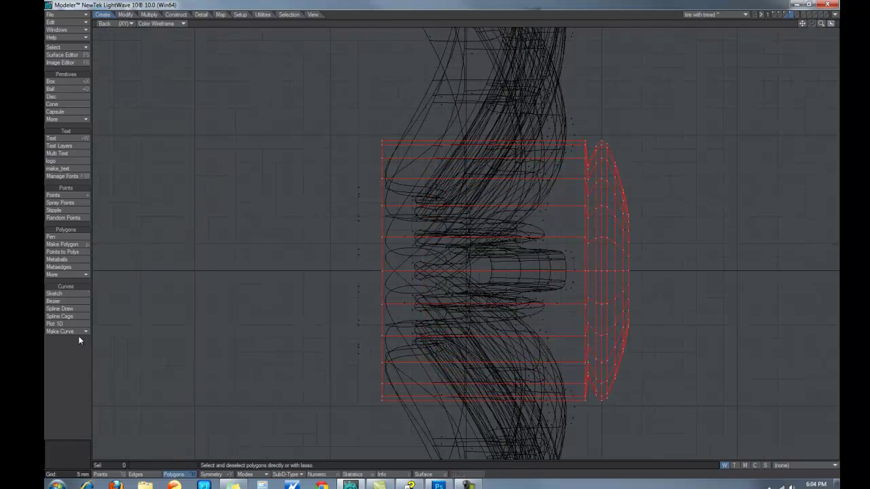
Knife a vertical cut just inside the hub cylinder's flat end opposite the cap, and check its effect on the subdivision smoothing.
left_click(55, 293)
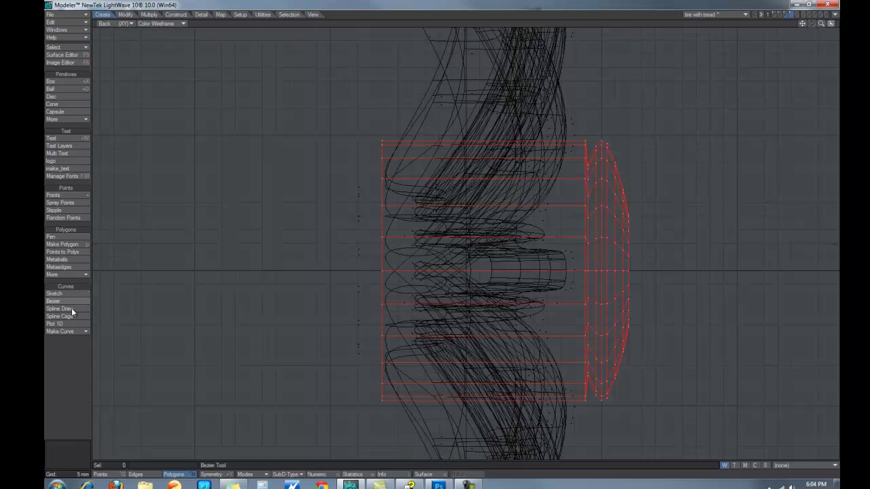
left_click(148, 15)
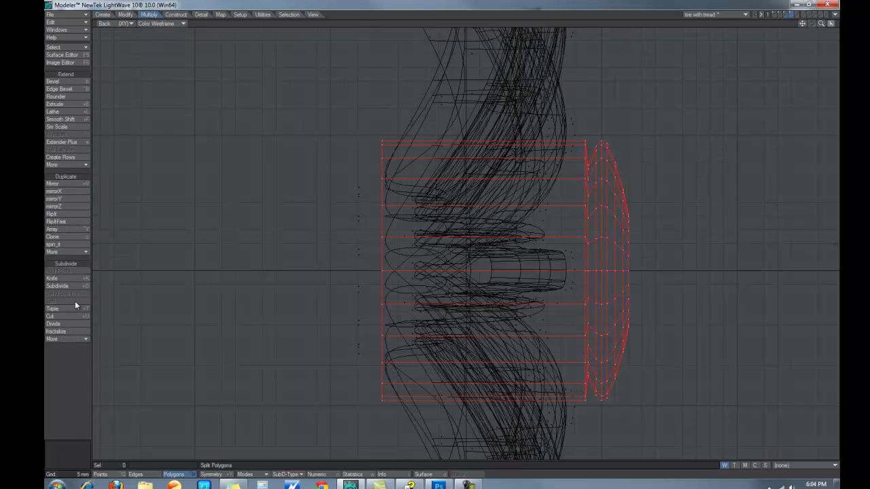
left_click(53, 279)
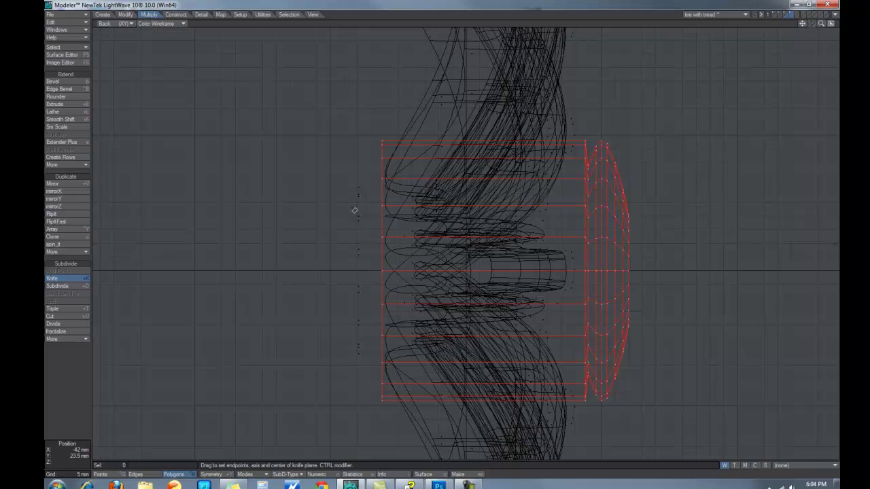
left_click_drag(399, 122, 432, 215)
left_click_drag(434, 304, 393, 433)
left_click_drag(399, 121, 386, 122)
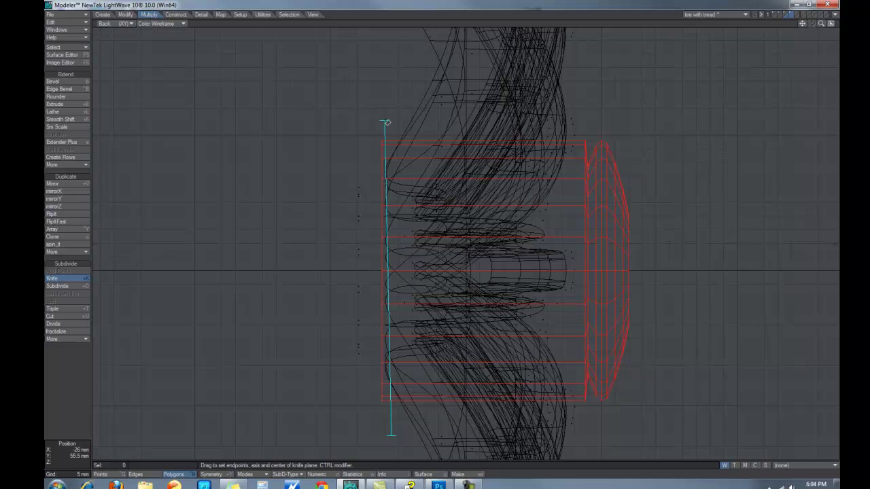
left_click_drag(394, 433, 393, 277)
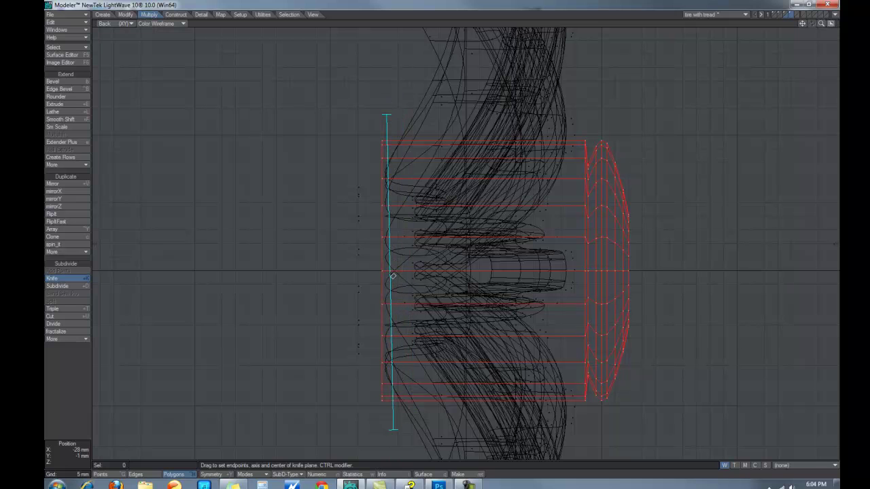
left_click_drag(394, 430, 390, 429)
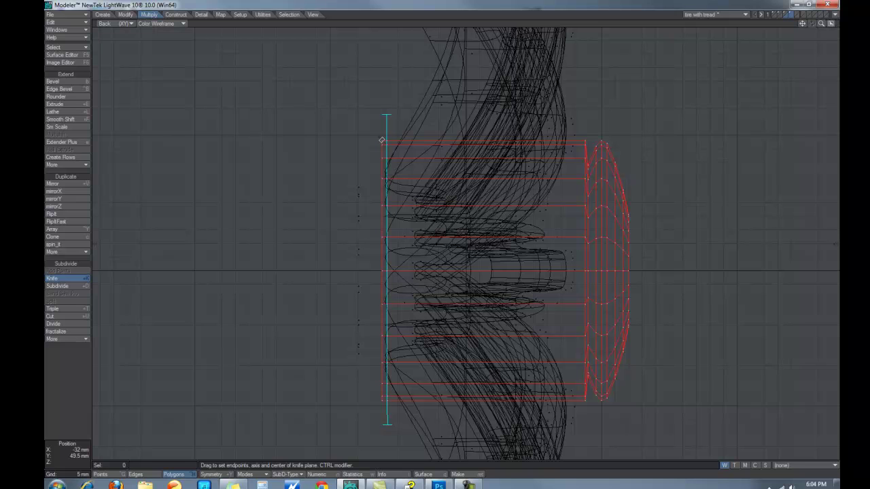
key("space")
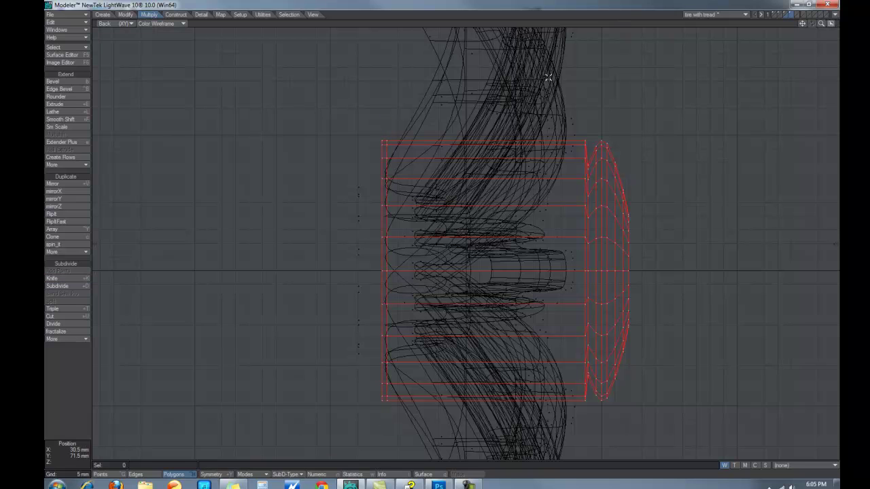
key("Tab")
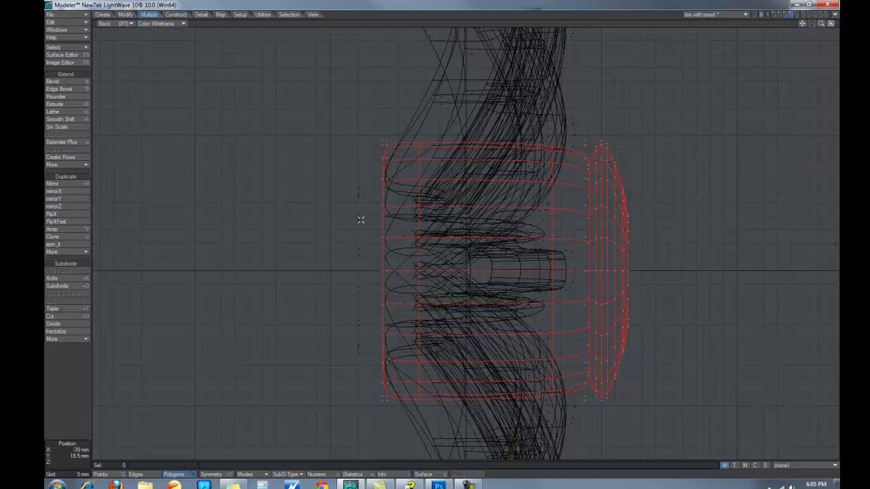
key("Tab")
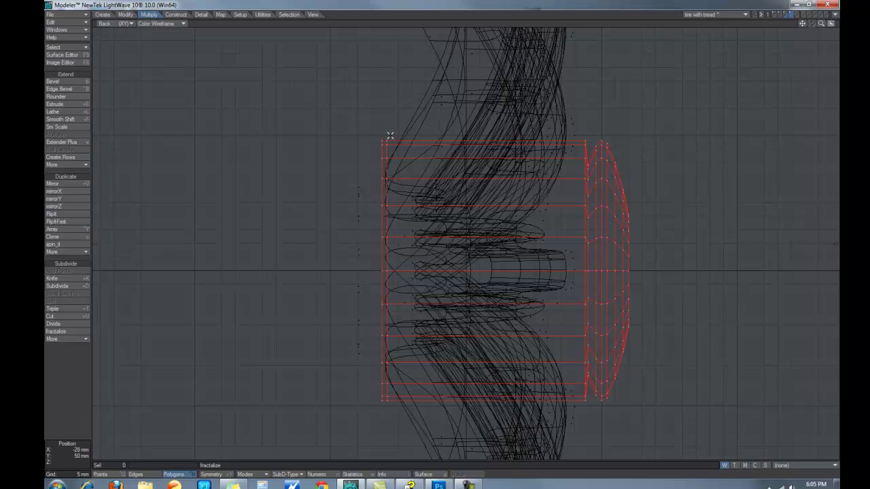
Knife a straight vertical cut right beside the hub's flat end, at about X -30 mm, and show the hub as a subdivision surface.
key("KP_0")
key("KP_0")
key("shift+k")
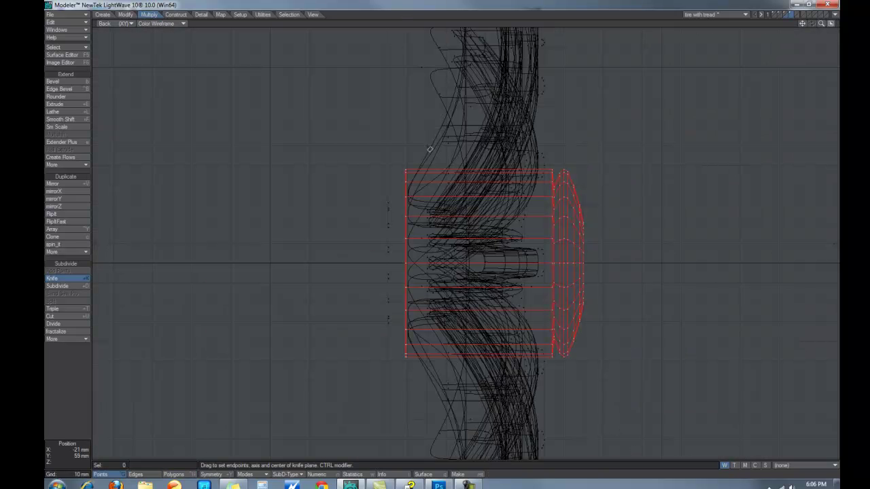
left_click_drag(414, 157, 414, 427)
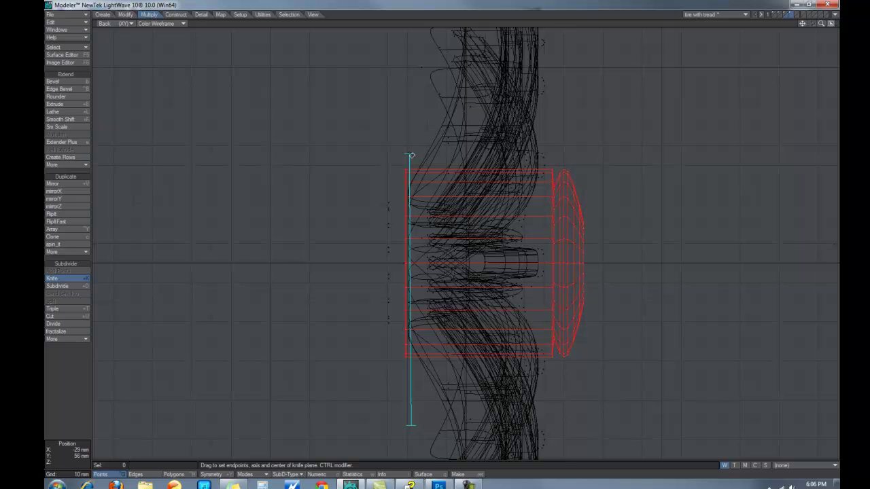
left_click_drag(411, 157, 409, 159)
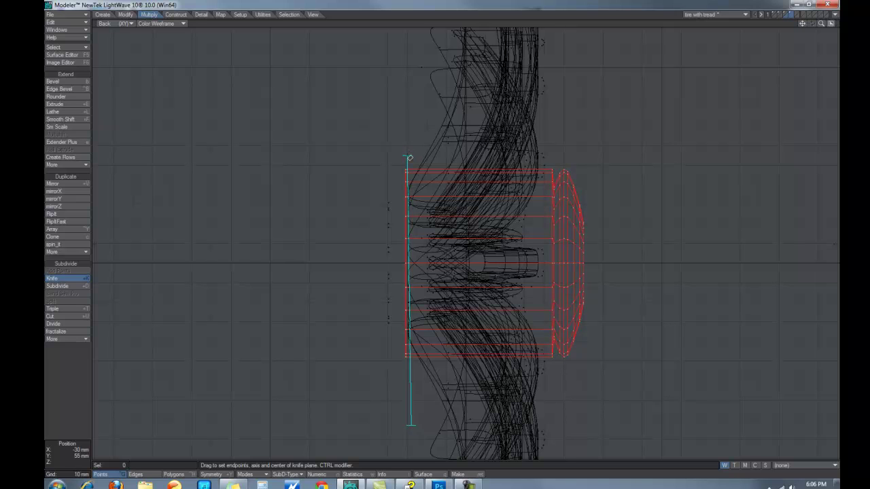
left_click_drag(412, 426, 409, 427)
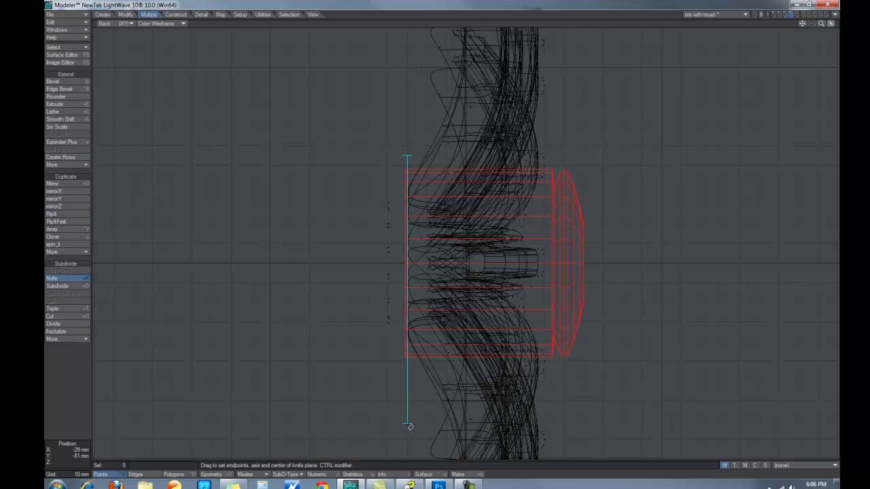
key("space")
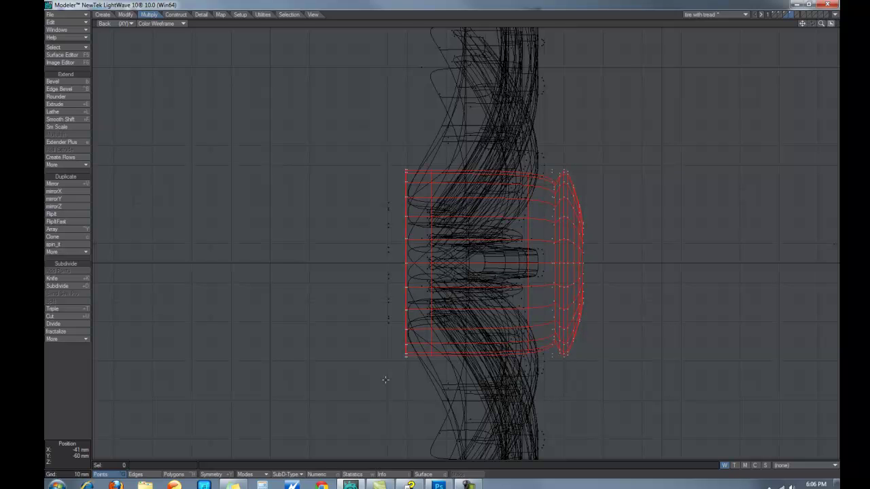
left_click_drag(822, 26, 828, 26)
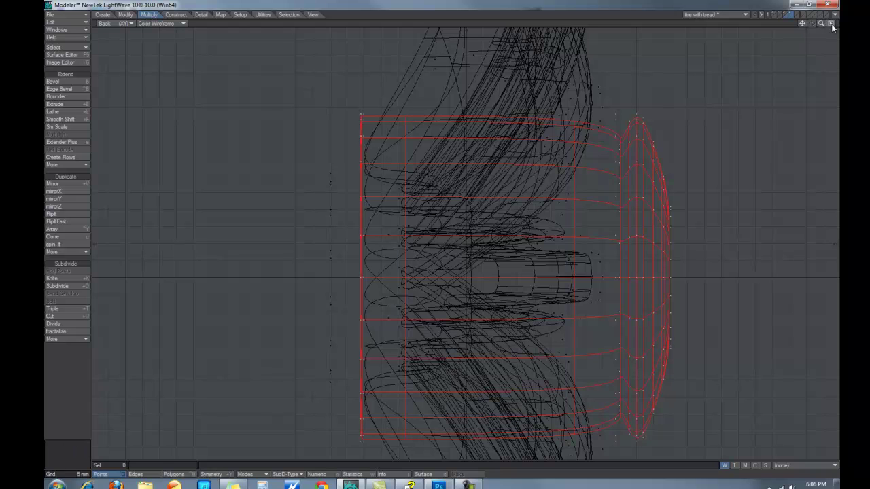
Return to the four-view layout and check the hub in perspective together with the spokes, rim and tire layers.
left_click(832, 26)
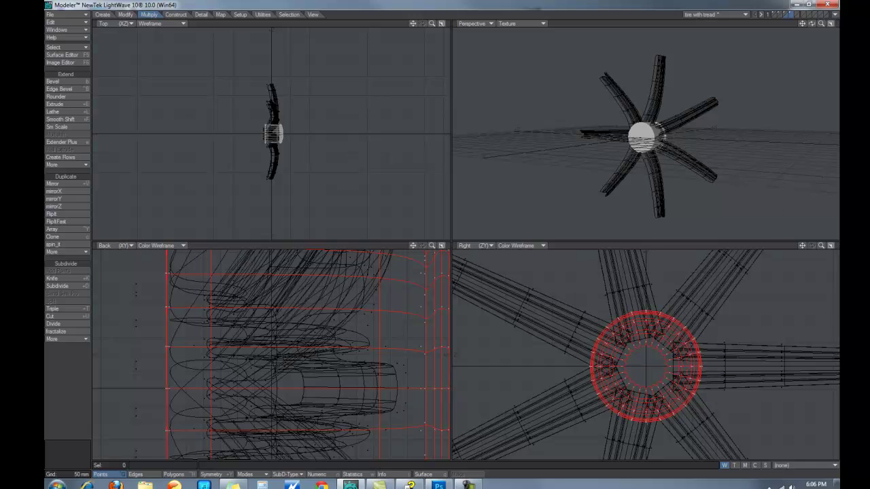
left_click_drag(820, 23, 800, 34)
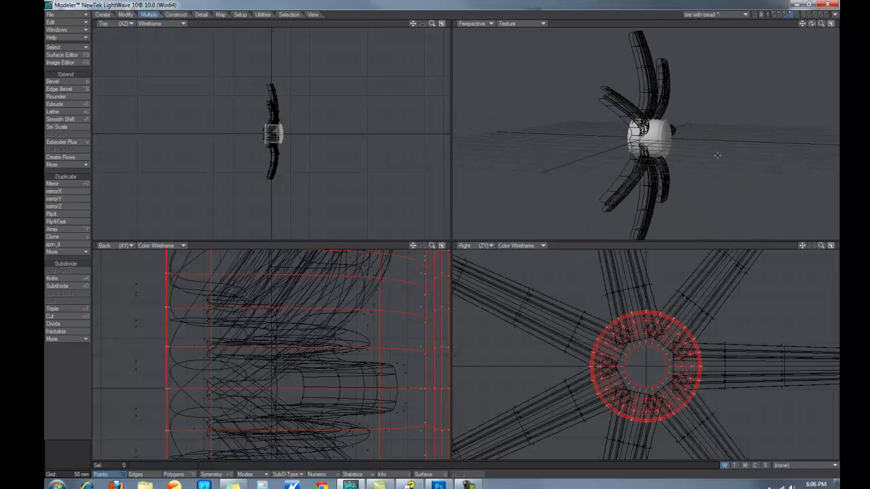
left_click(786, 15)
left_click(782, 16)
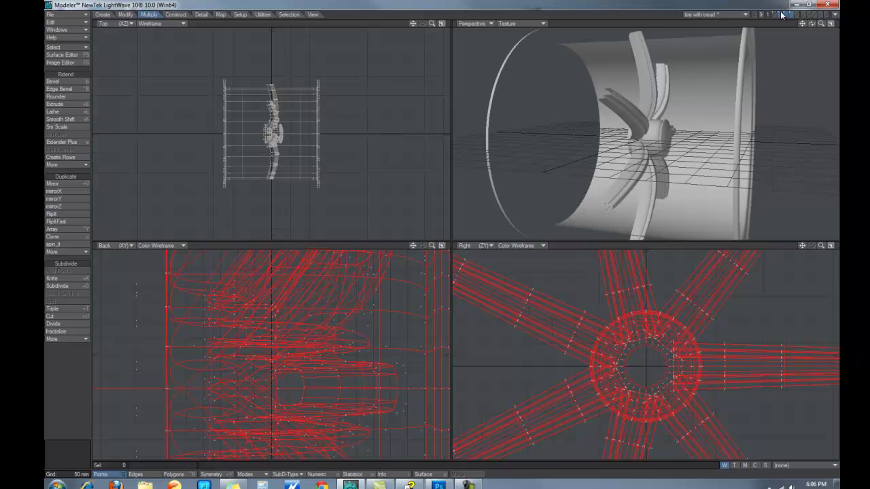
left_click(772, 15)
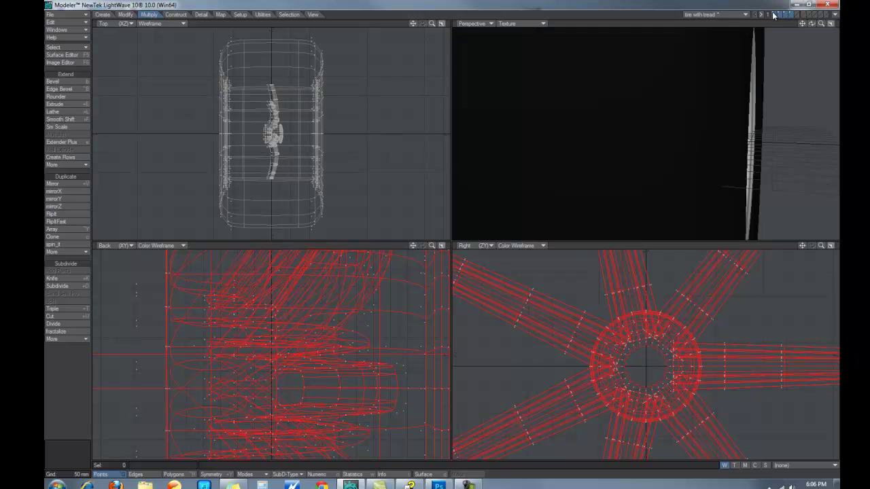
mouse_move(821, 23)
left_mouse_down()
mouse_move(795, 23)
mouse_move(810, 29)
left_mouse_up()
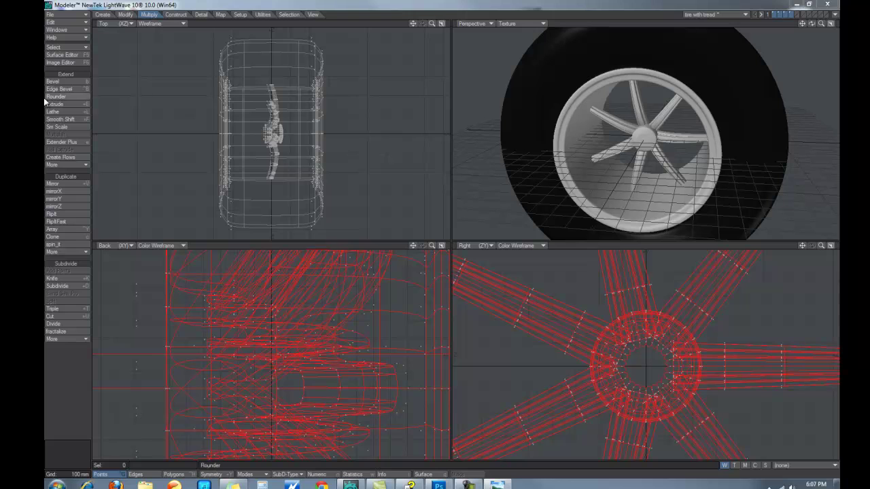
left_click(63, 31)
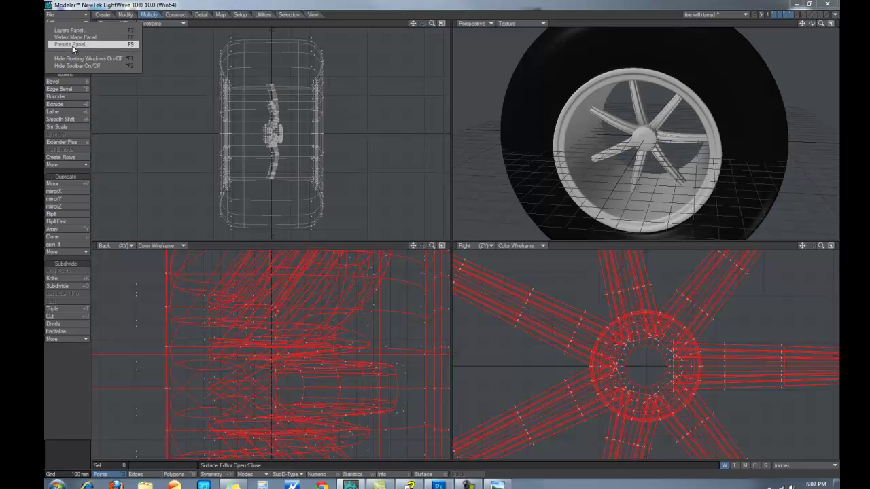
left_click(71, 45)
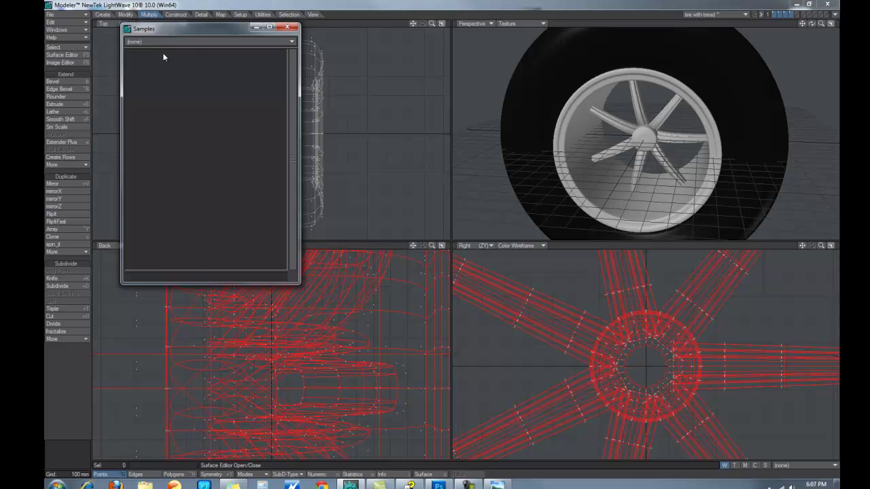
left_click(286, 28)
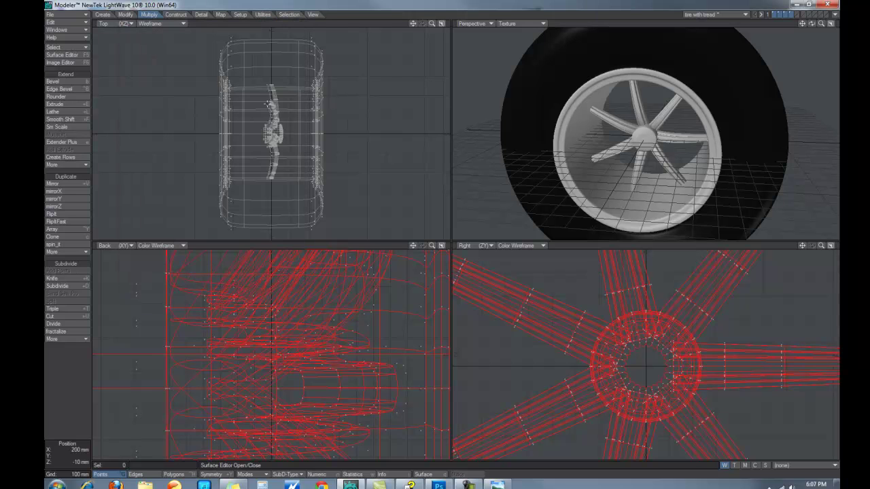
Isolate the hub layer and assign it a new surface named Hub.
left_click(790, 14)
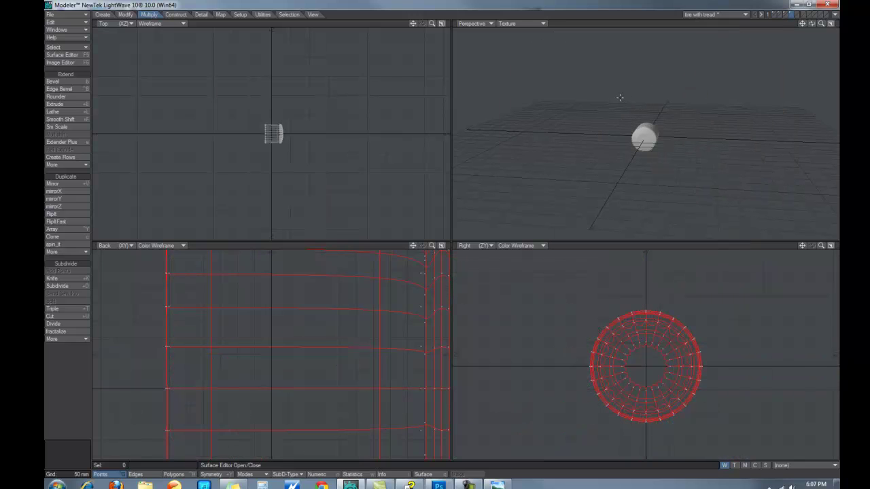
key("q")
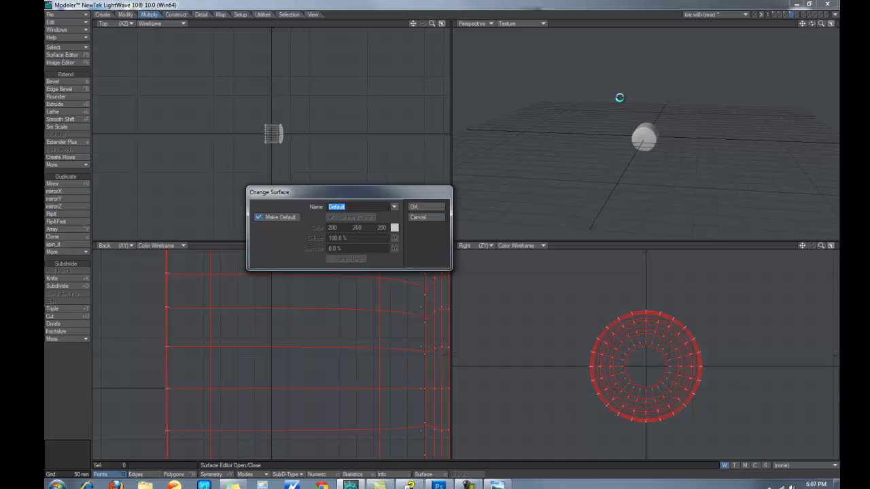
type("Hub")
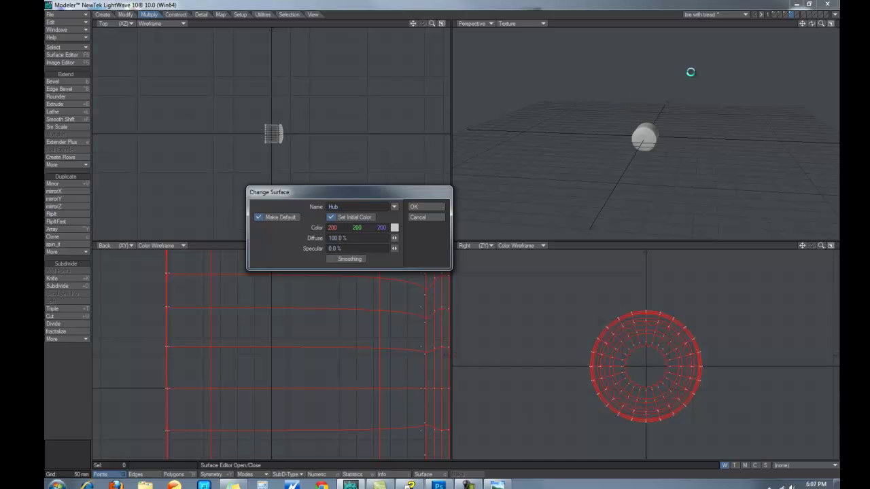
left_click(428, 208)
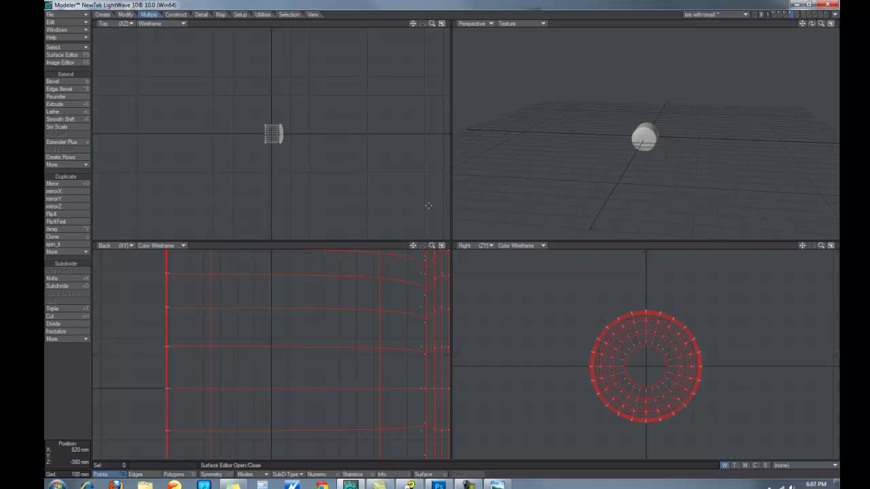
Isolate the spokes layer and assign it a new surface named Mag.
left_click(786, 15)
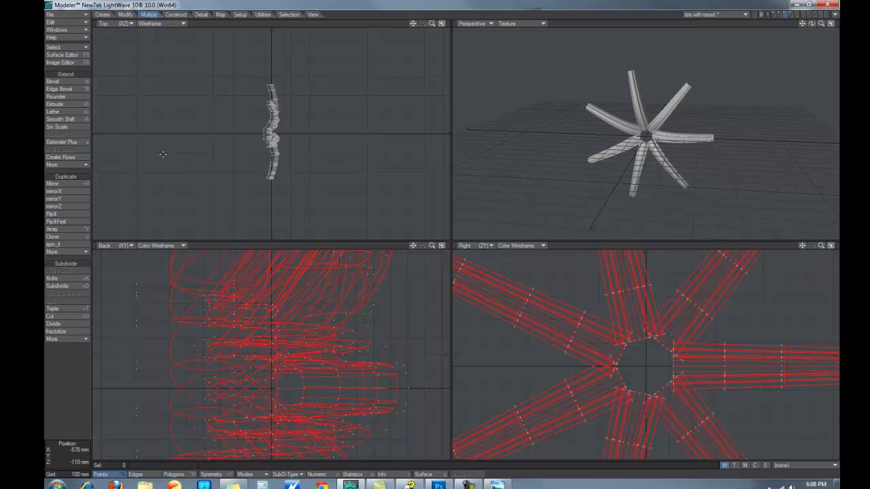
key("q")
type("Mag")
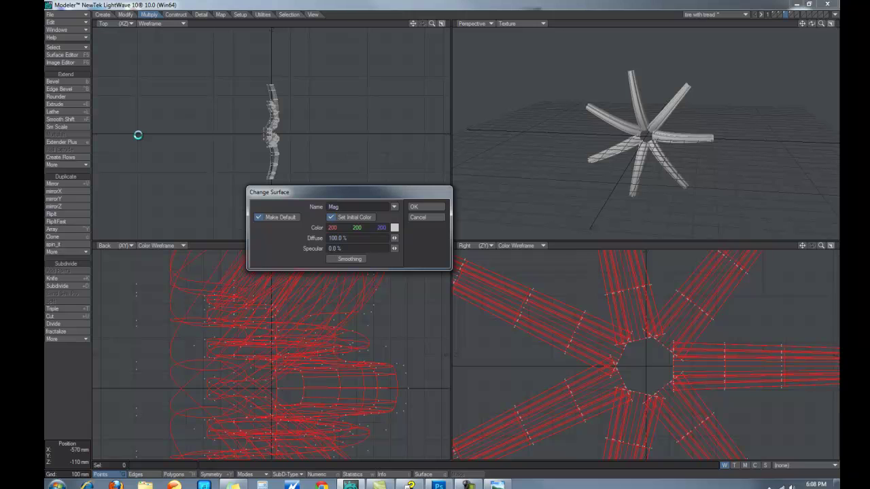
left_click(412, 206)
Isolate the rim layer and assign it a new surface named Rim with smoothing enabled.
left_click(780, 15)
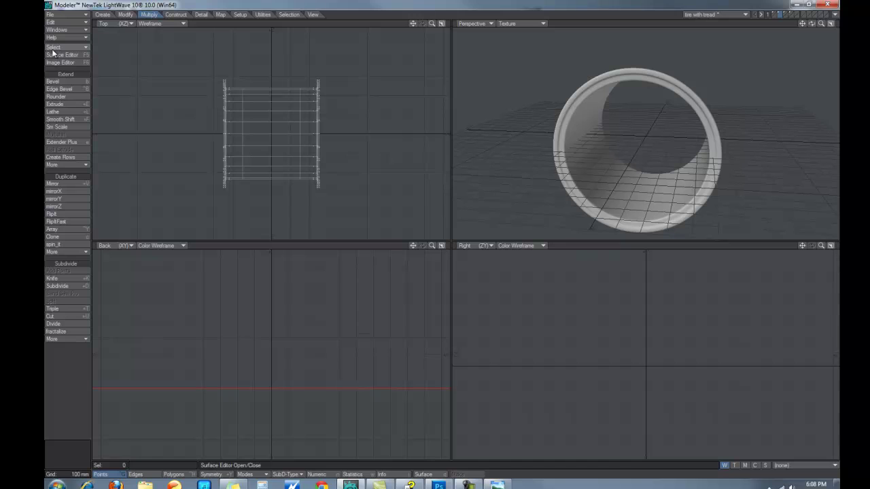
key("q")
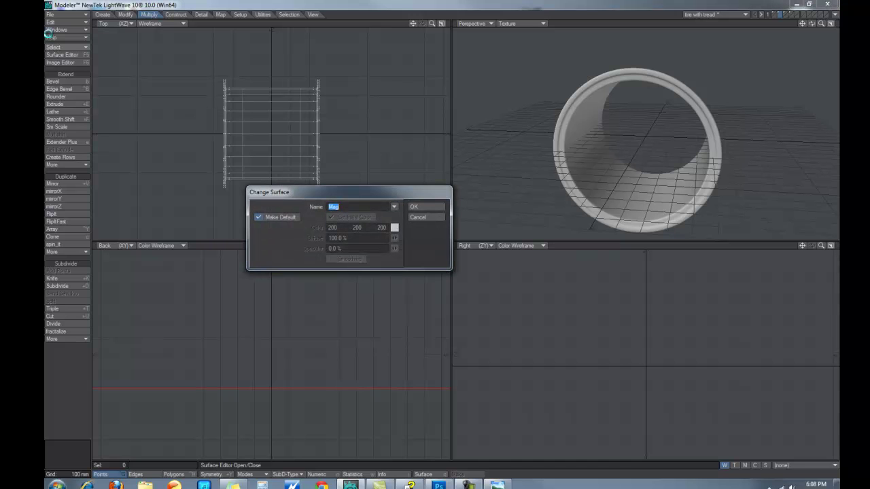
type("Rim")
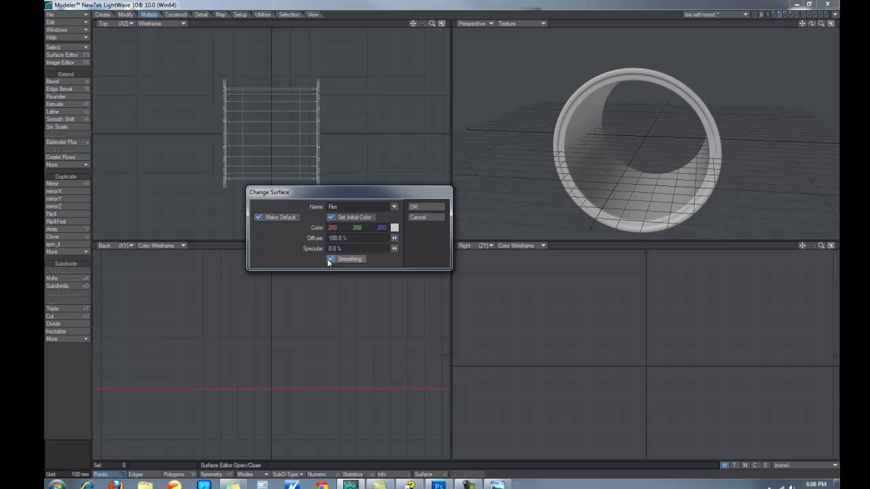
left_click(423, 206)
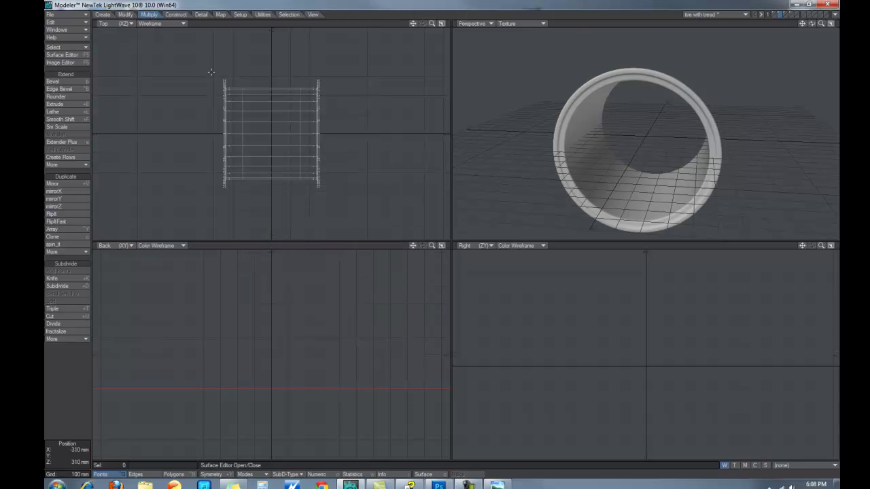
Add the spokes, hub and tire layers to the displayed rim so the whole wheel is in the foreground.
left_click(786, 15, "shift")
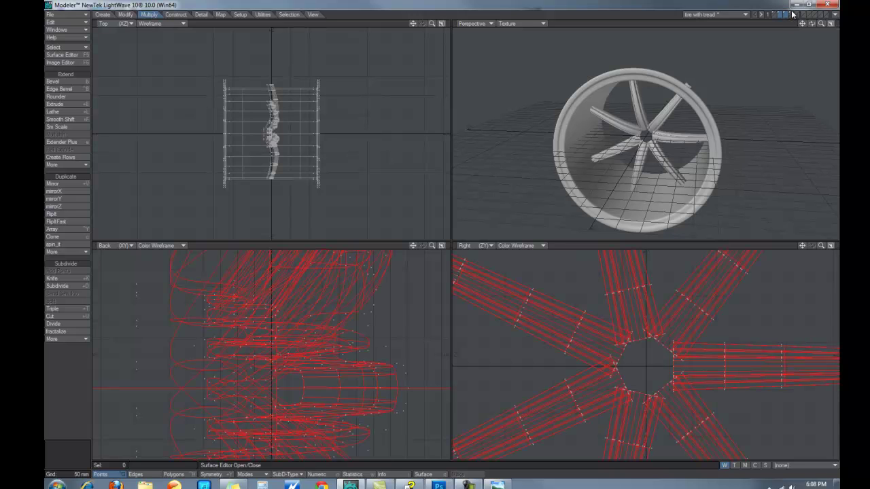
left_click(792, 15, "shift")
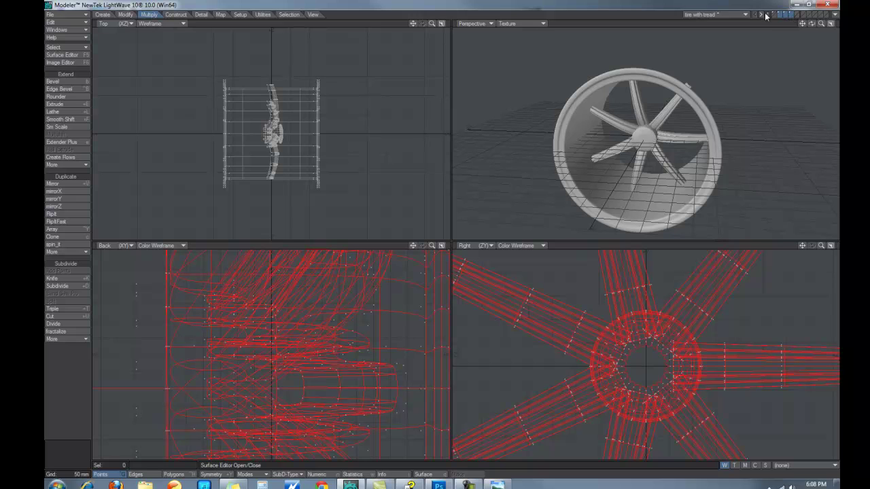
left_click(772, 15, "shift")
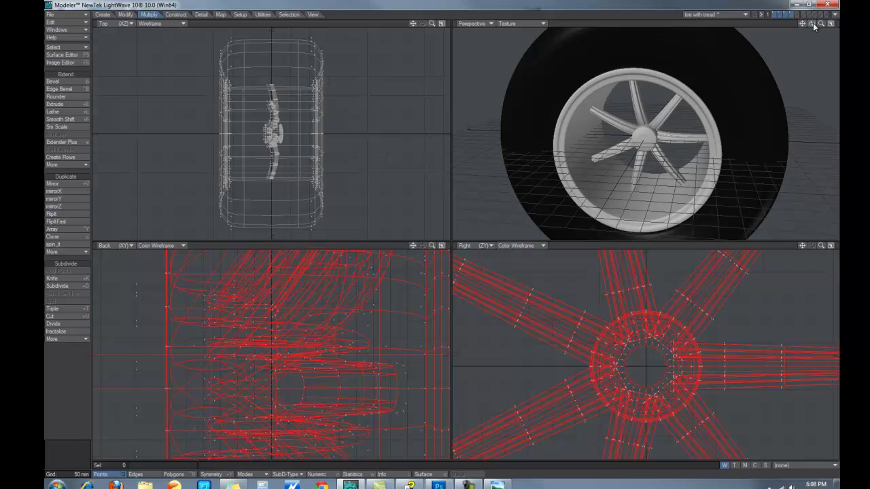
Open the Surface Editor and bring up the surface presets alongside it.
left_click(65, 30)
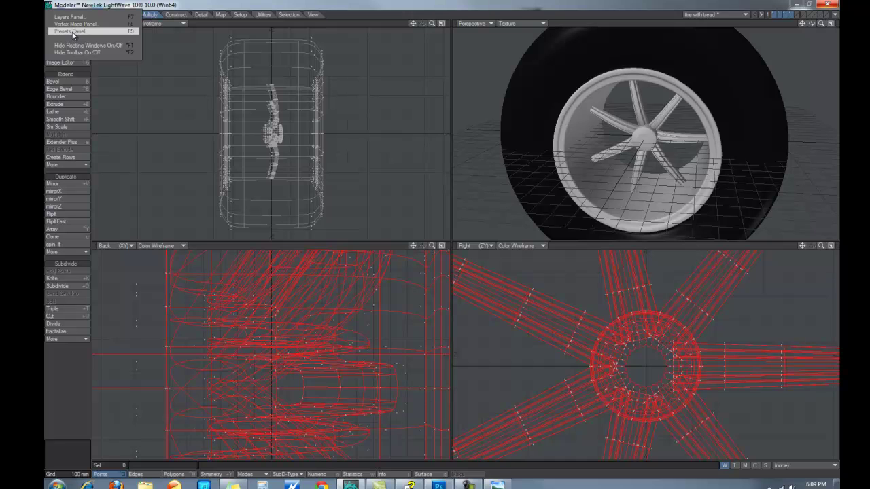
left_click(72, 32)
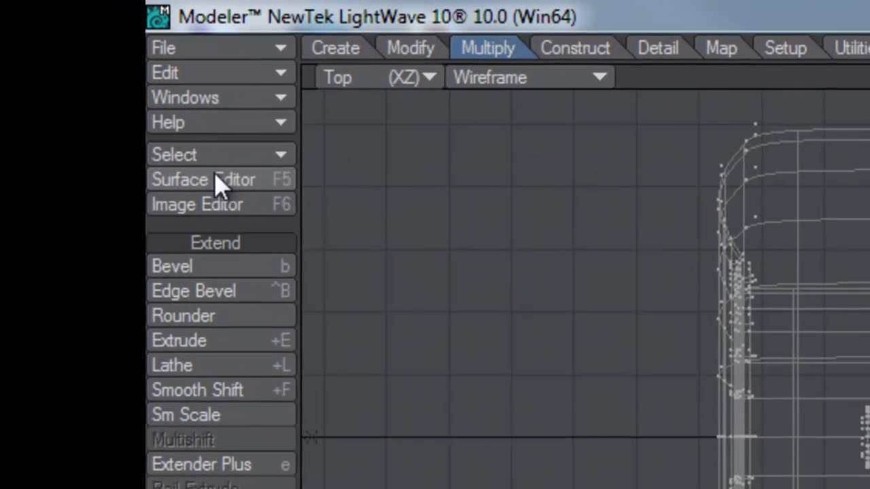
left_click(212, 180)
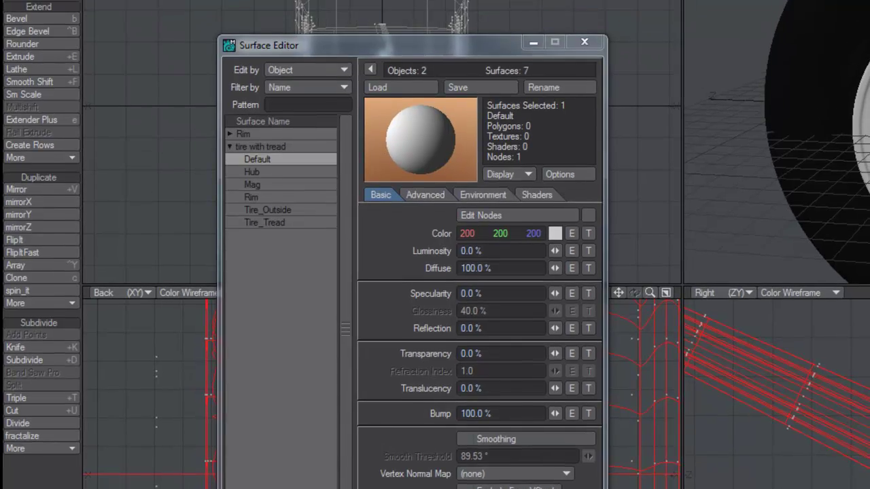
left_click(36, 18)
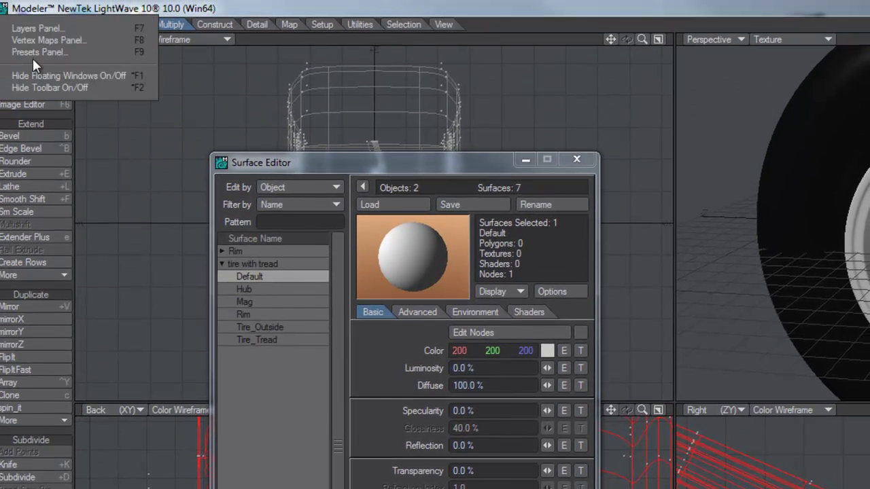
left_click(38, 52)
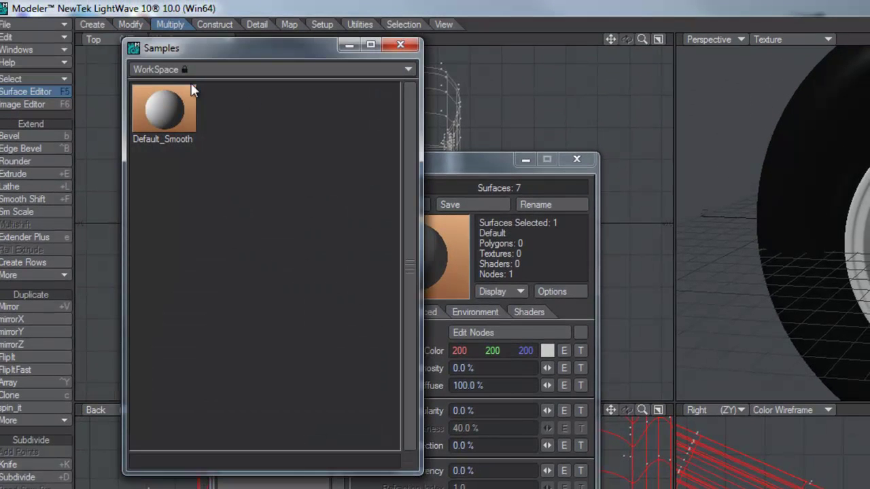
Browse the Metal preset category to the chrome samples and place the preset window beside the Surface Editor.
left_click(408, 71)
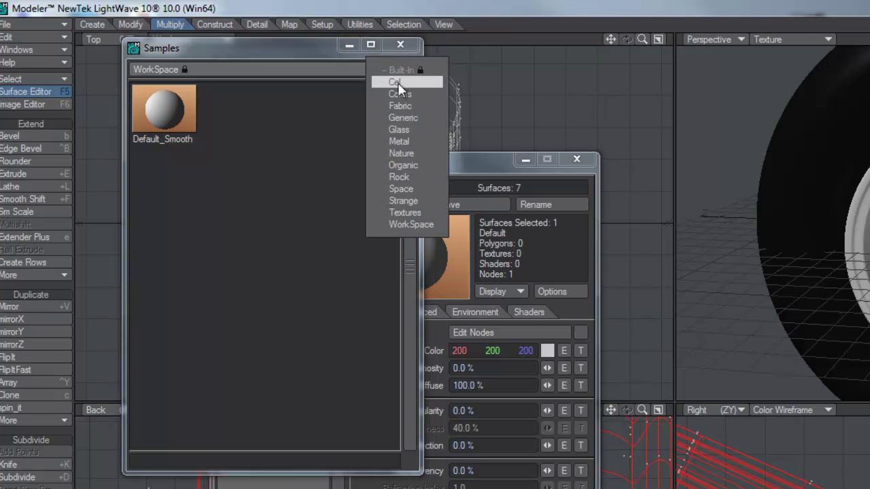
left_click(399, 142)
left_click_drag(410, 166, 410, 266)
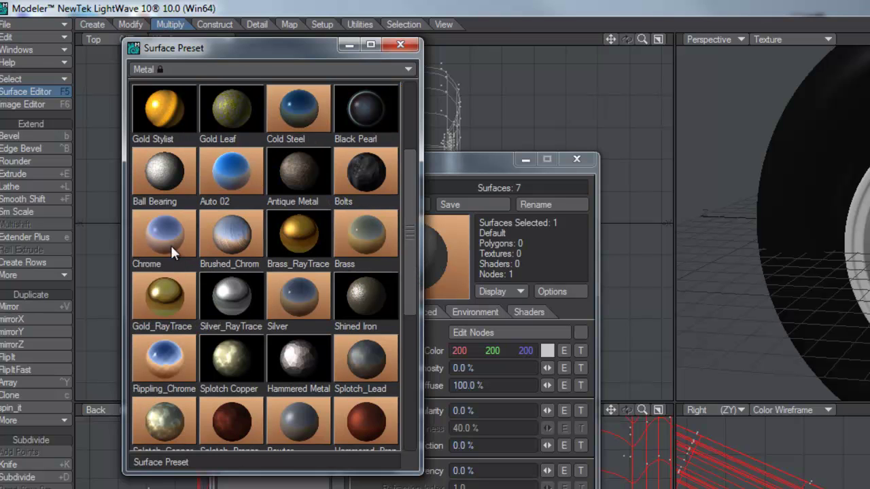
left_click_drag(221, 49, 725, 96)
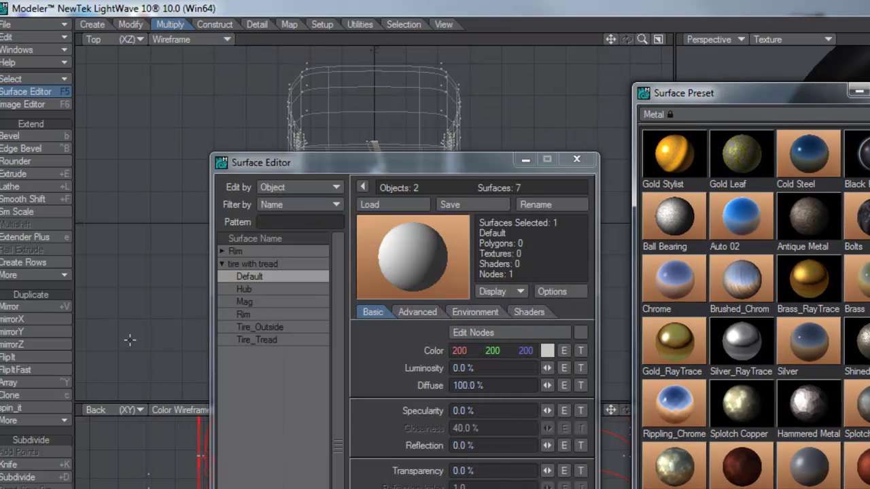
Load the Chrome metal preset onto the Hub and Mag surfaces of the tire with tread object.
left_click(245, 288)
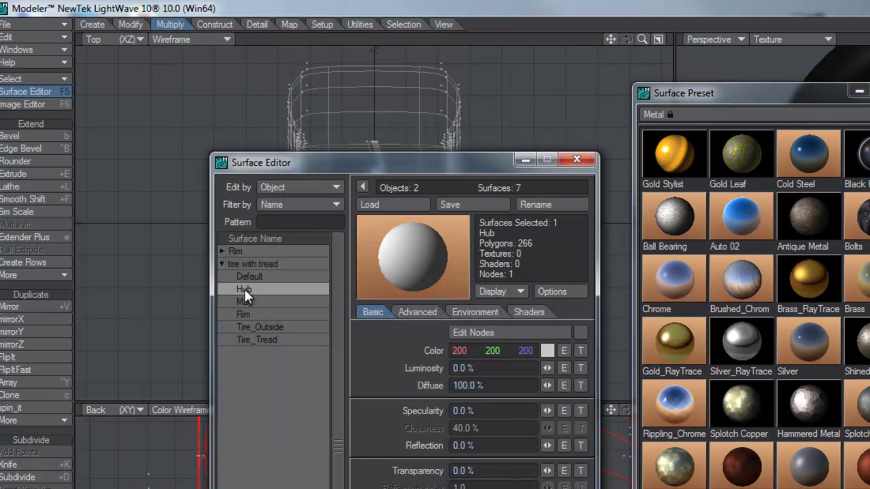
double_click(676, 275)
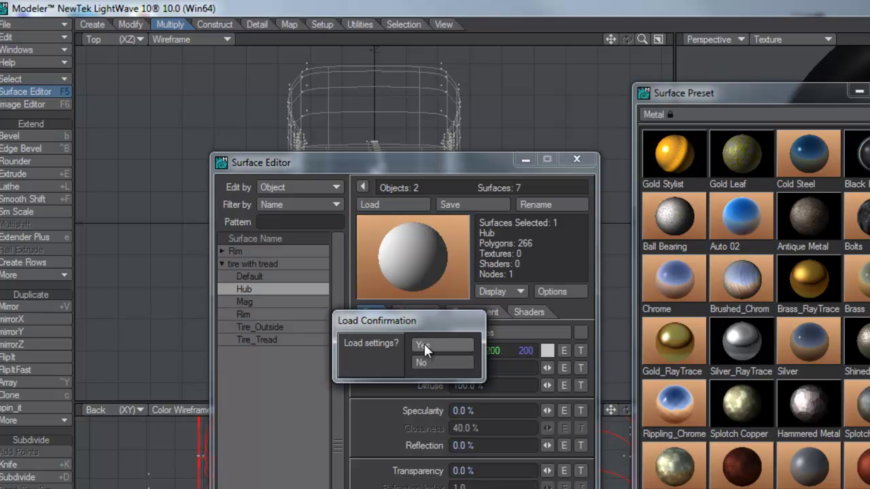
left_click(424, 346)
left_click(252, 302)
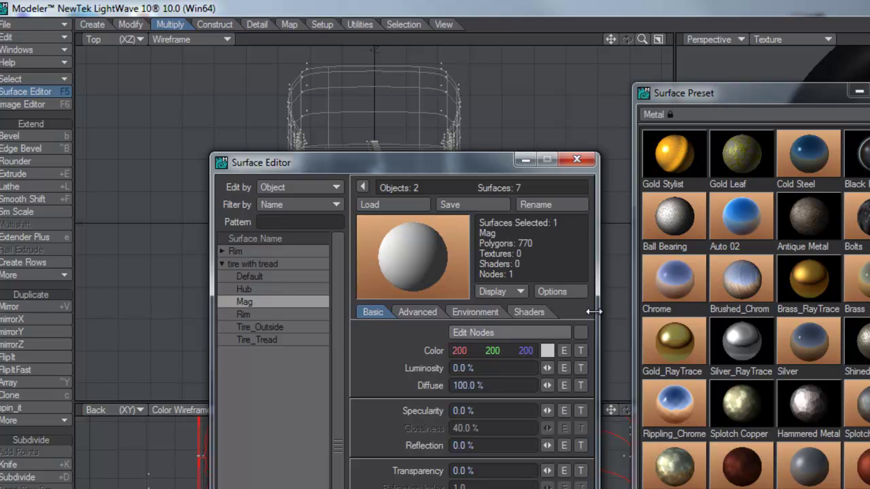
double_click(671, 285)
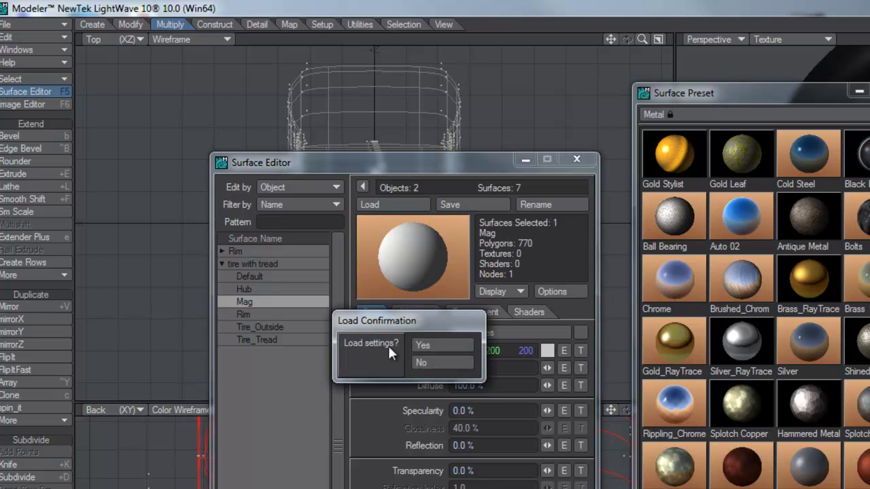
left_click(431, 345)
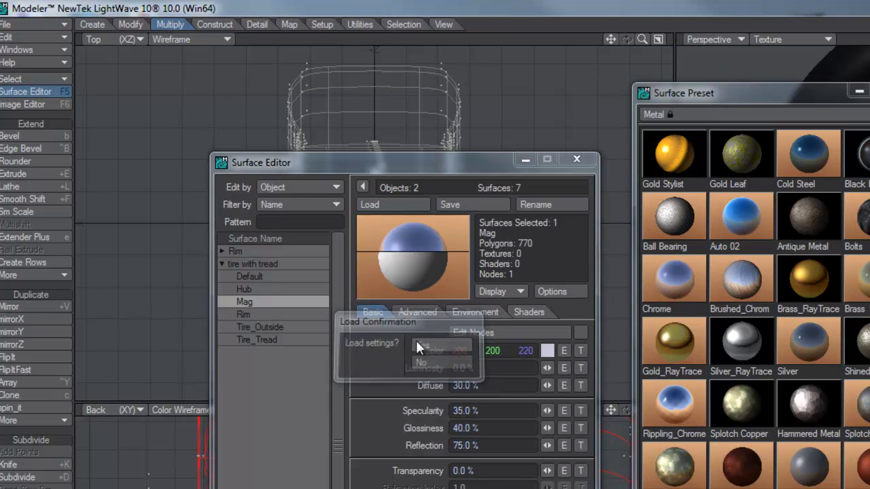
Load the Chrome metal preset onto the Rim surface of the tire with tread object and dismiss the surface presets.
left_click(285, 315)
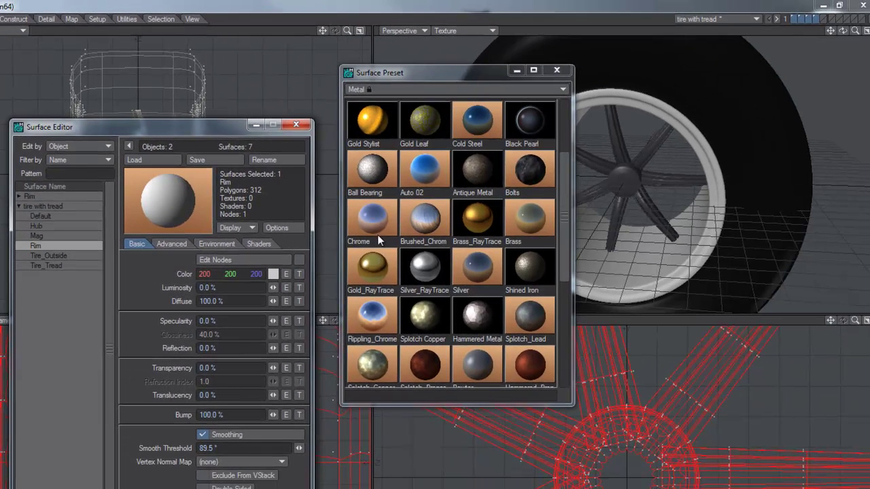
double_click(372, 224)
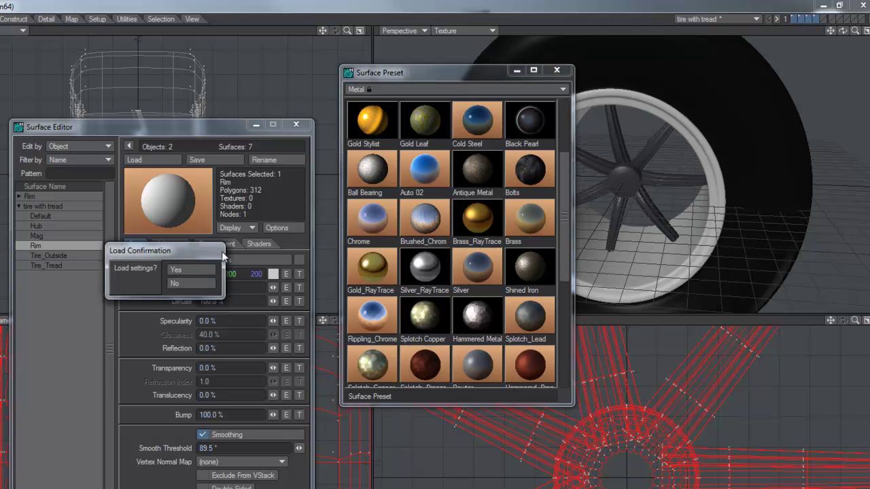
left_click(174, 270)
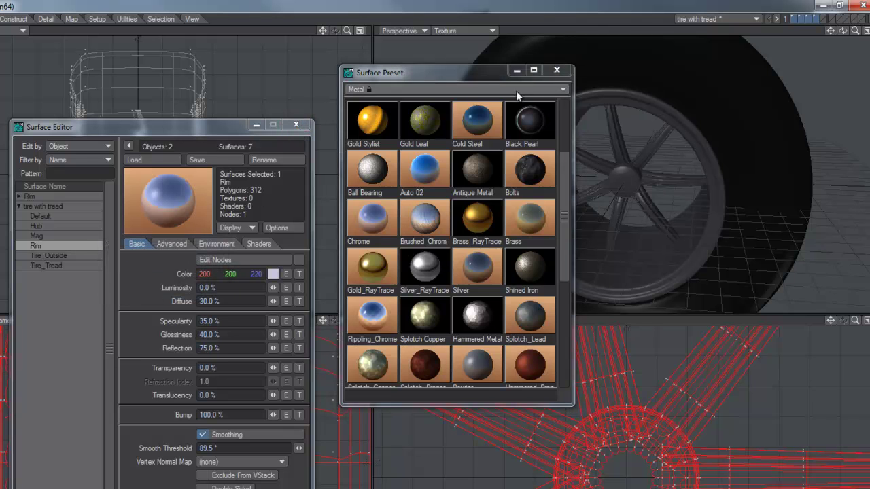
left_click(556, 71)
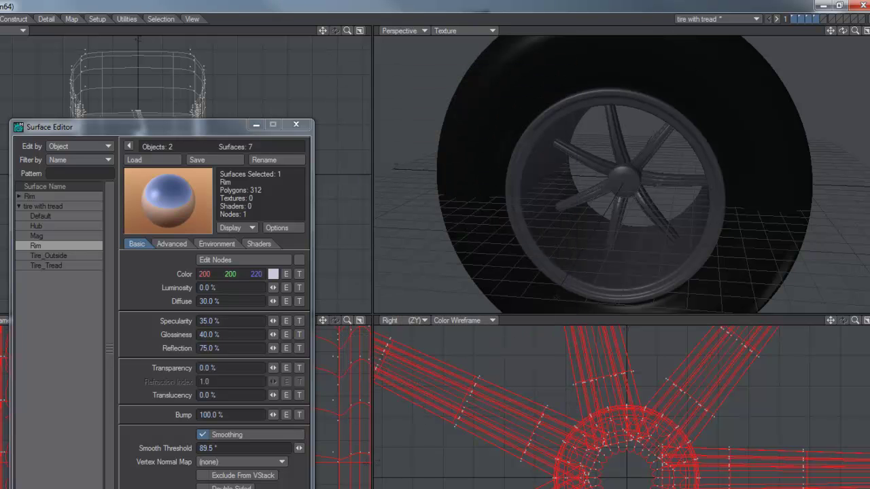
Set the Hub surface's Diffuse to 10%.
left_click_drag(855, 30, 857, 33)
scroll(700, 138, "up", 5)
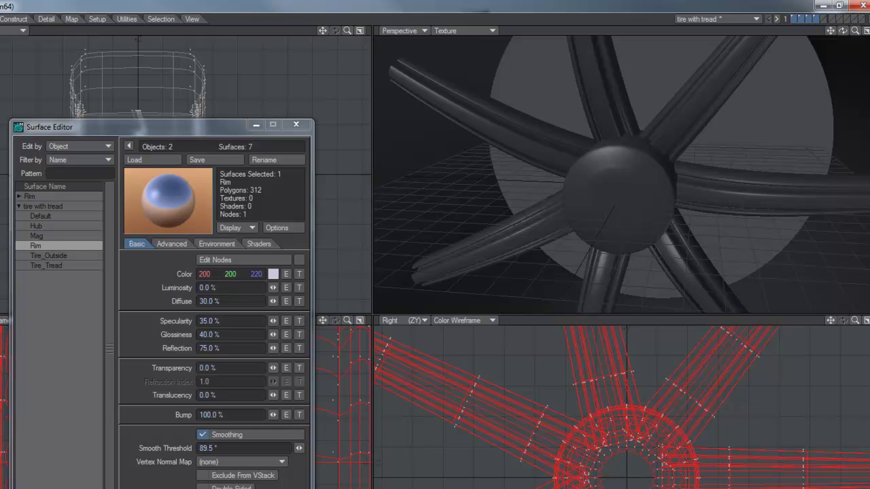
left_click(667, 129)
key("slash")
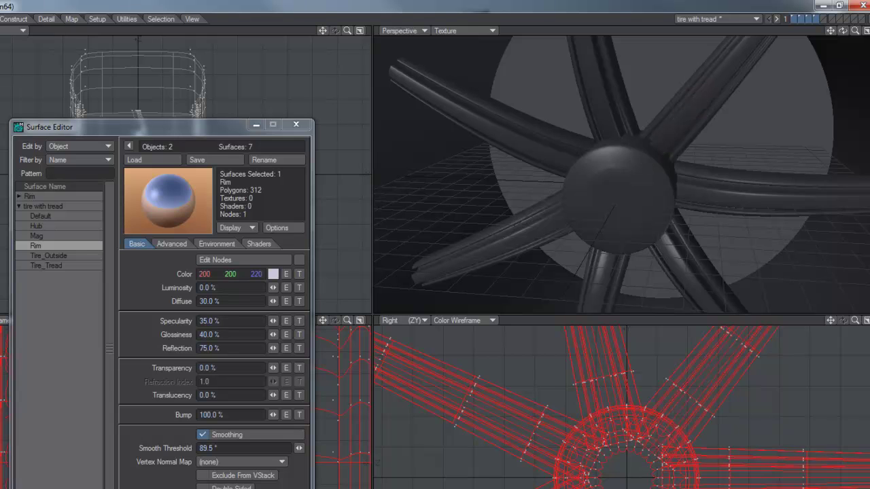
left_click(60, 227)
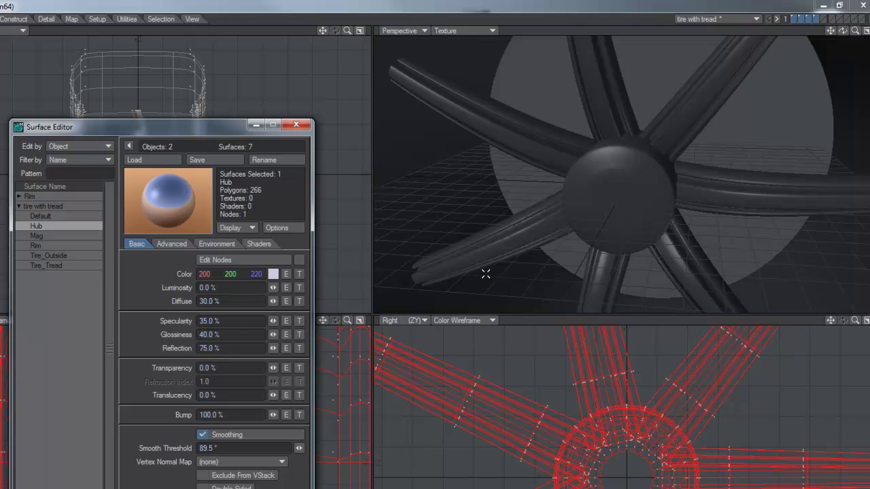
left_click(201, 301)
type("15")
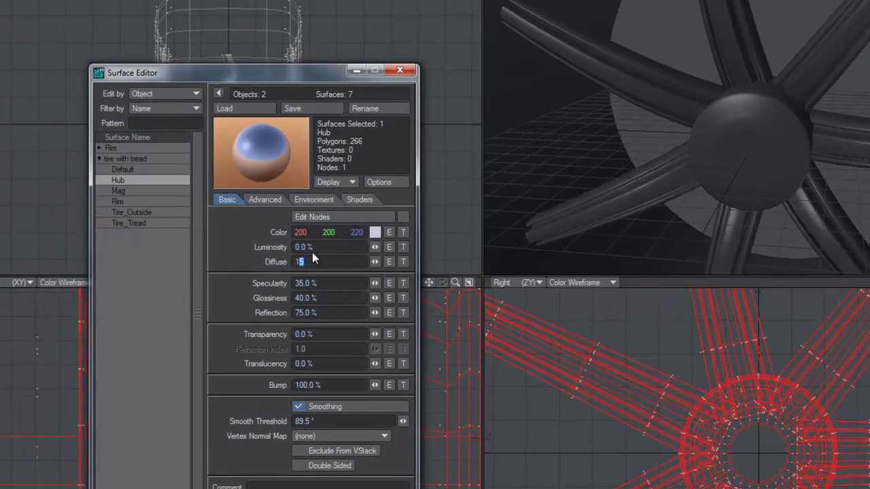
type("0")
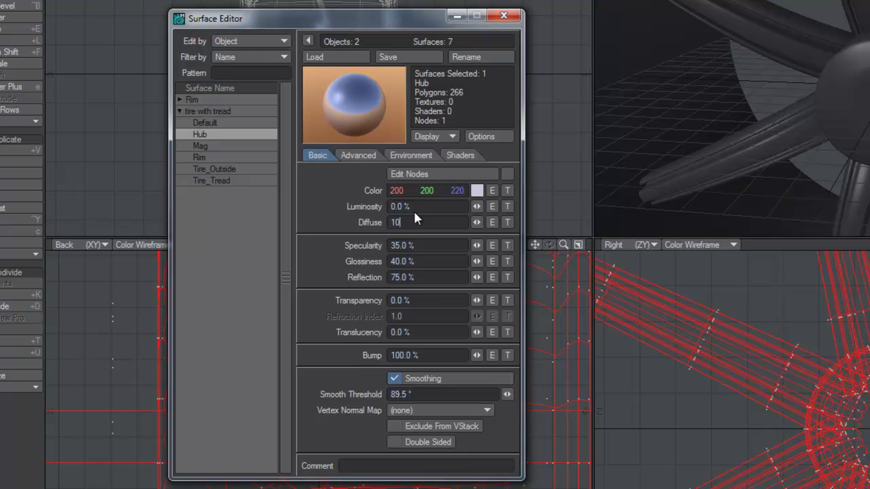
Set the Hub surface's Luminosity to 5%, Specularity to 100%, Glossiness to 70% and Reflection to 55%.
left_click(421, 209)
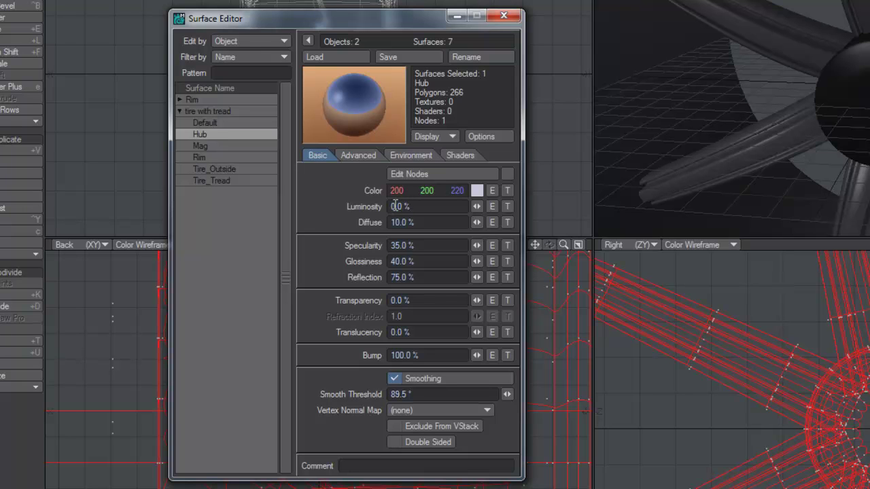
double_click(393, 206)
type("5")
left_click_drag(476, 245, 520, 245)
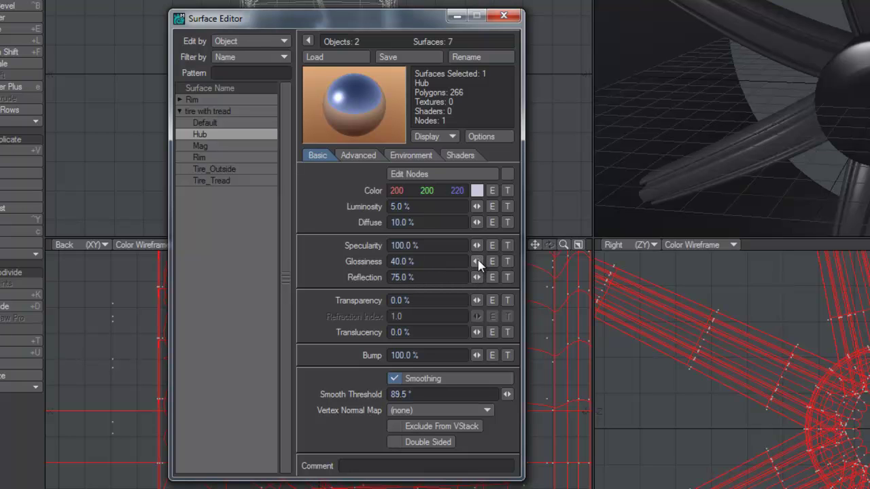
left_click_drag(476, 262, 449, 278)
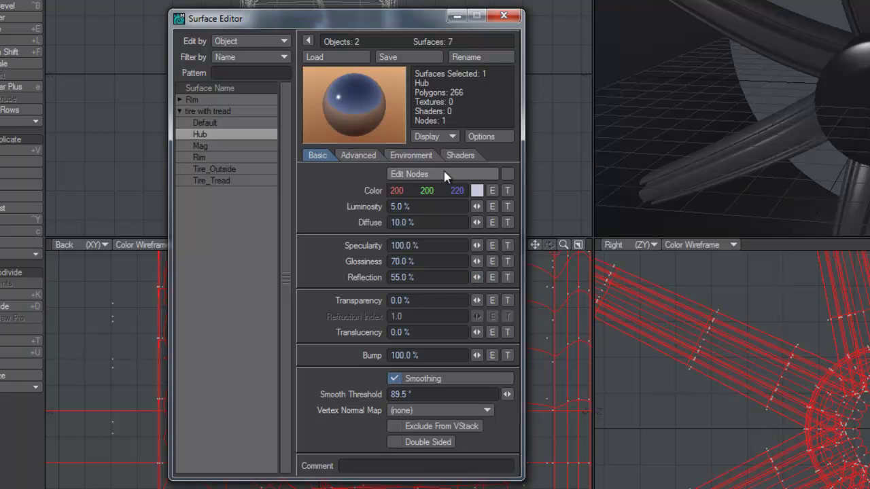